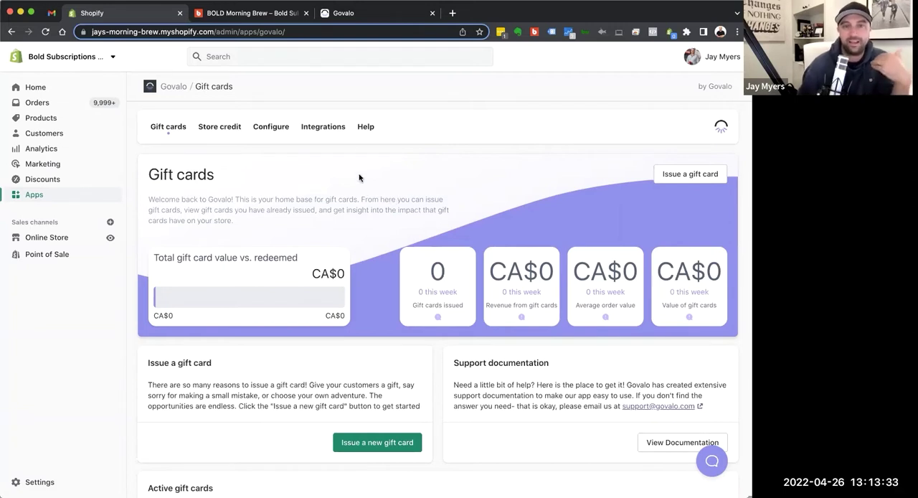
# Open Govalo's Integrations page to view the enabled Bold integration and its configuration option.
pyautogui.click(322, 126)
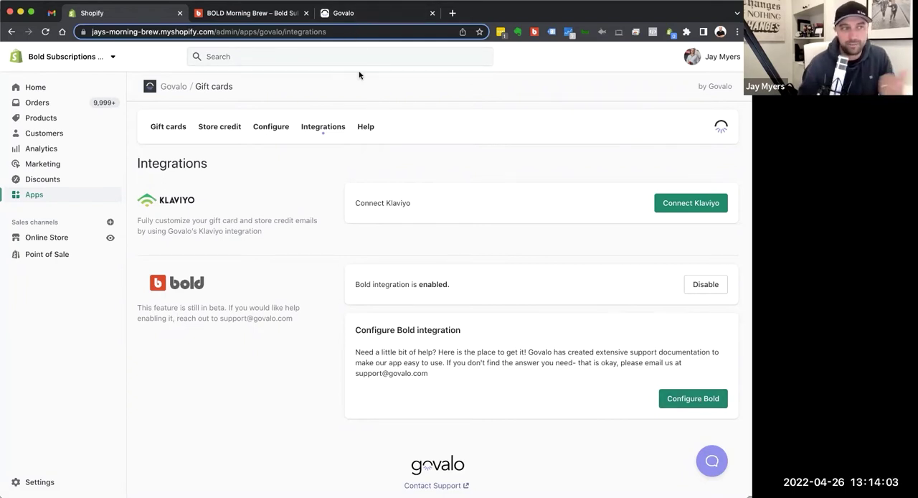
# On the Morning Brew product, choose Subscribe and save and gift 6 deliveries for 62.34.
pyautogui.click(252, 13)
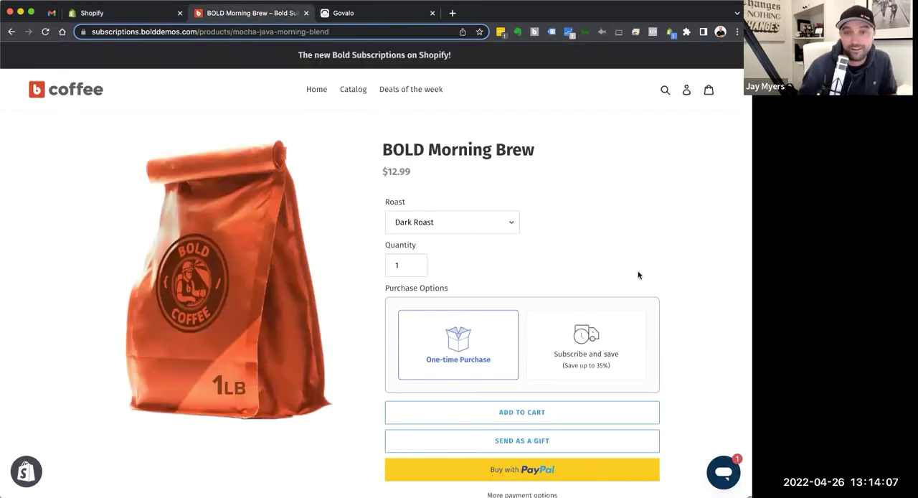
pyautogui.scroll(-2, 638, 274)
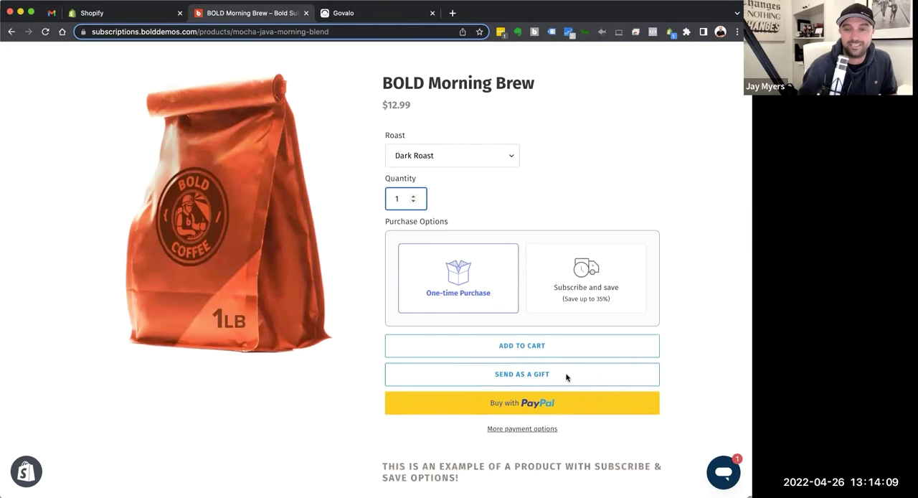
pyautogui.click(586, 278)
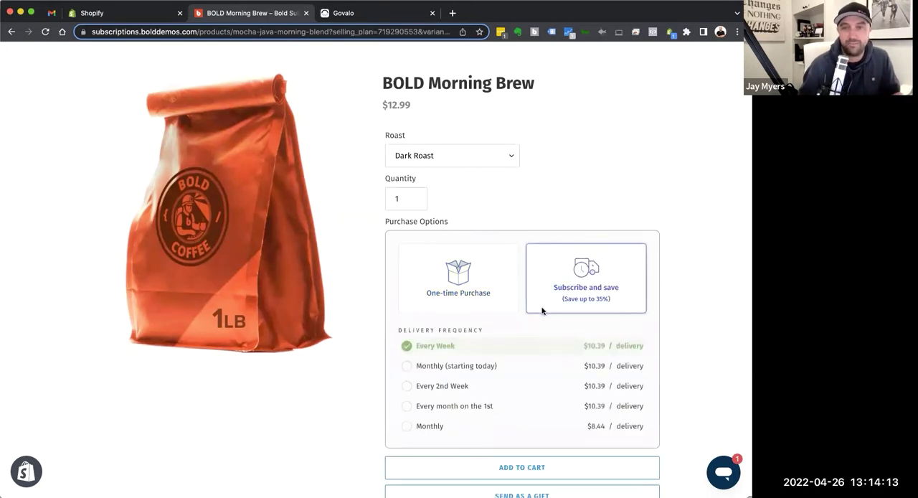
pyautogui.scroll(-3, 543, 316)
pyautogui.scroll(-3, 545, 322)
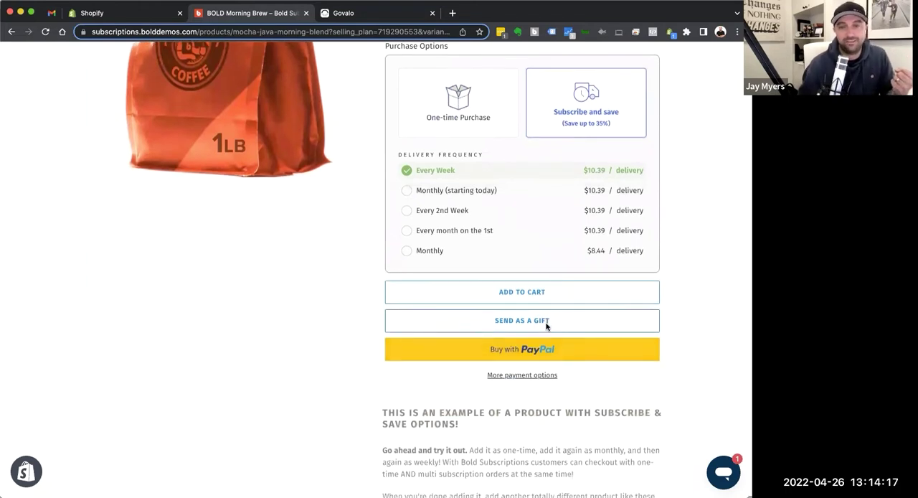
pyautogui.click(547, 324)
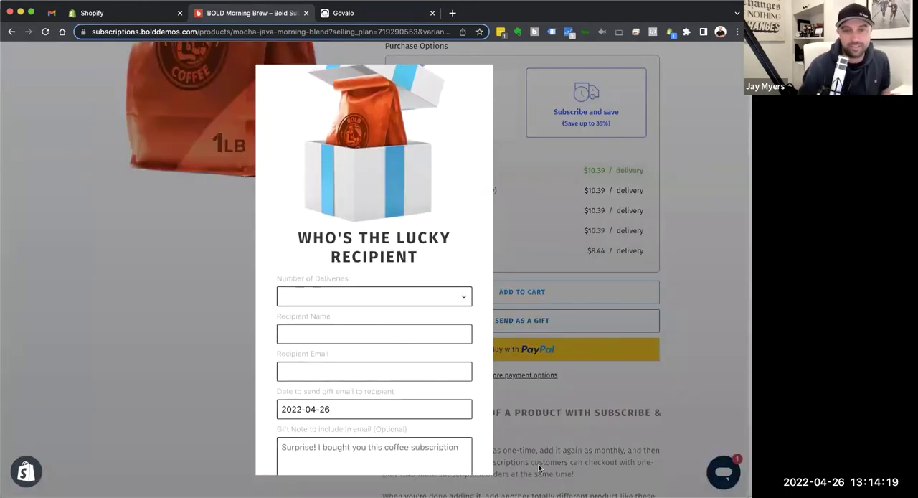
pyautogui.scroll(-3, 418, 346)
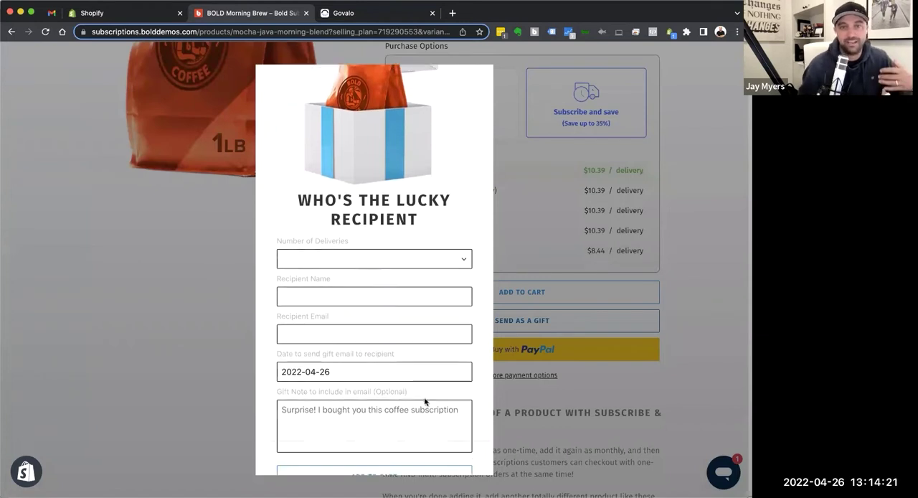
pyautogui.click(424, 246)
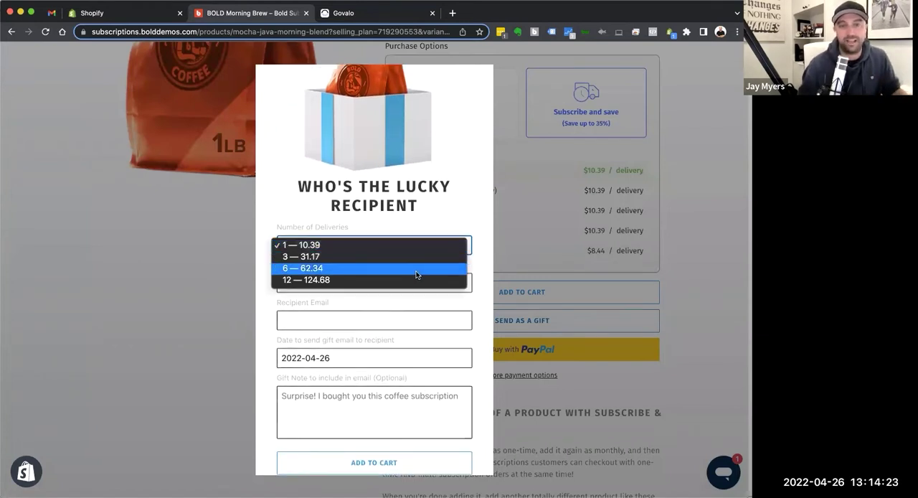
pyautogui.click(417, 268)
# Enter the recipient's name and email, send date April 26, 2022, and a 'Happy Birthday' note.
pyautogui.click(413, 287)
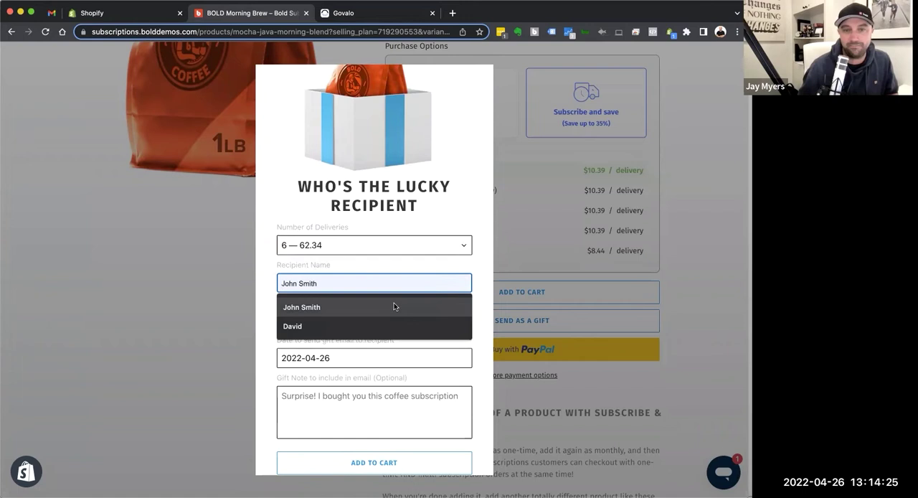
pyautogui.click(395, 303)
pyautogui.click(359, 320)
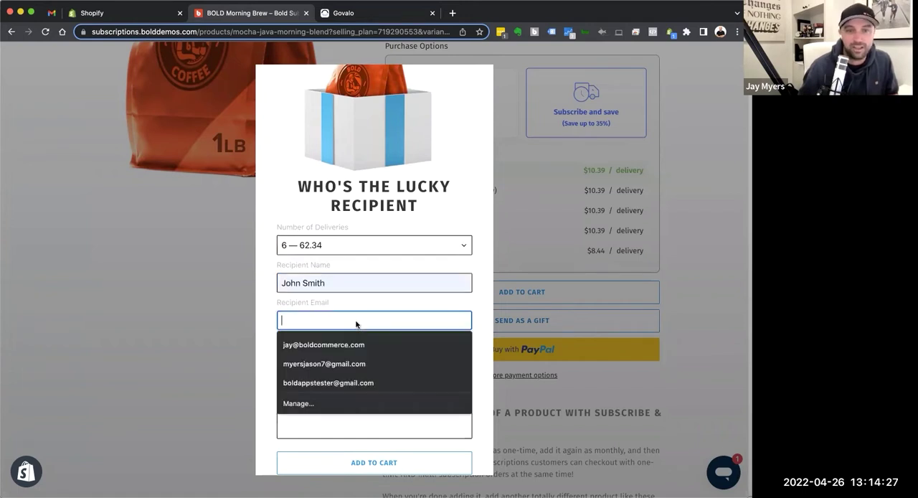
pyautogui.press('Down')
pyautogui.press('Down')
pyautogui.press('Down')
pyautogui.press('Return')
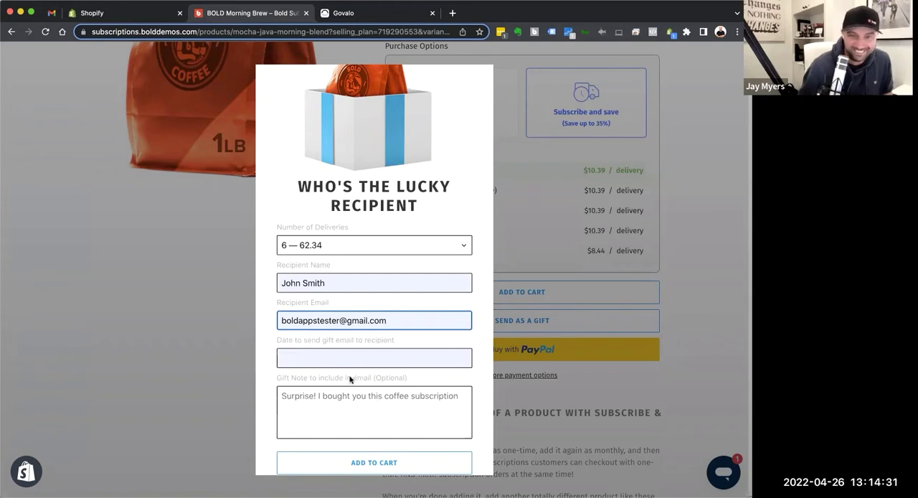
pyautogui.click(317, 358)
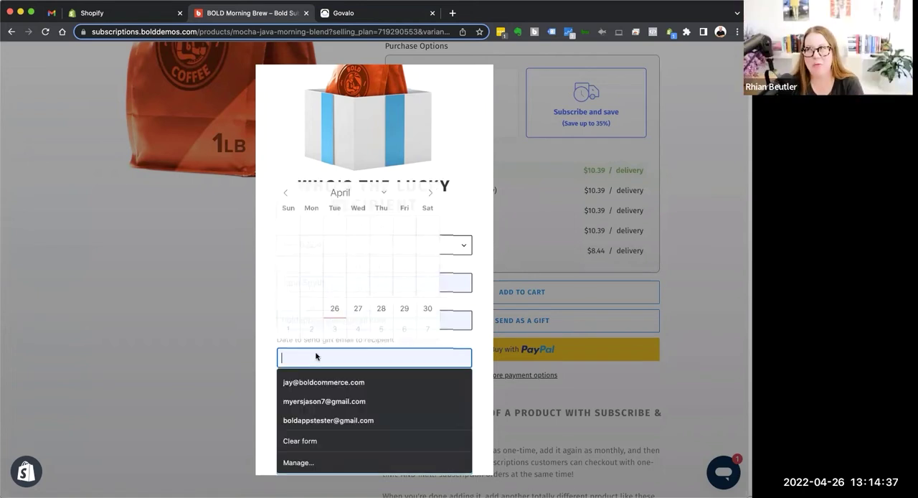
pyautogui.click(334, 310)
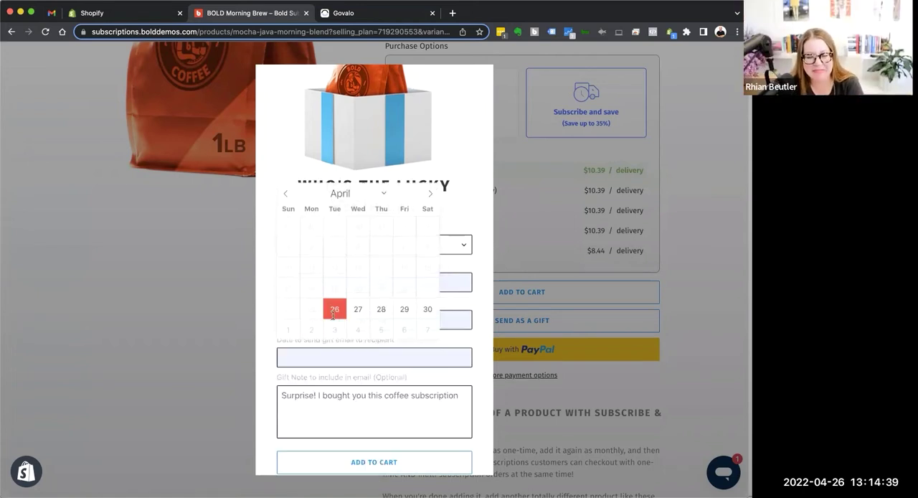
pyautogui.click(345, 358)
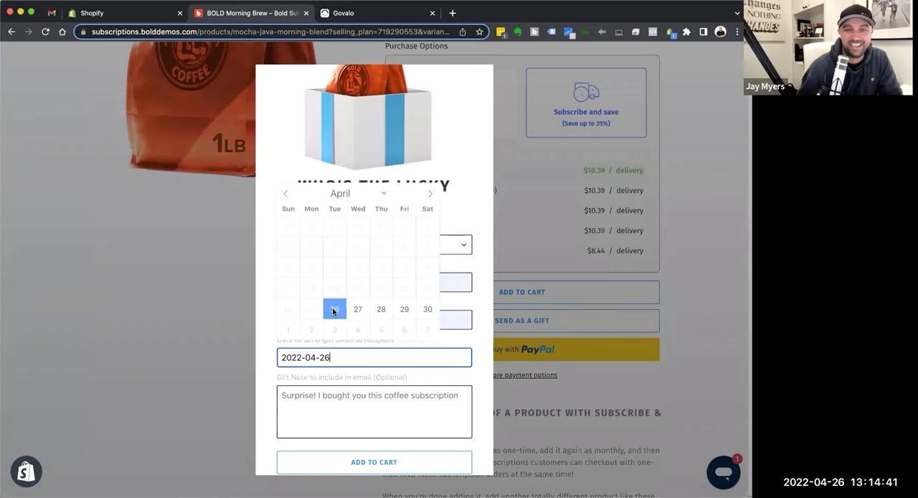
pyautogui.click(444, 404)
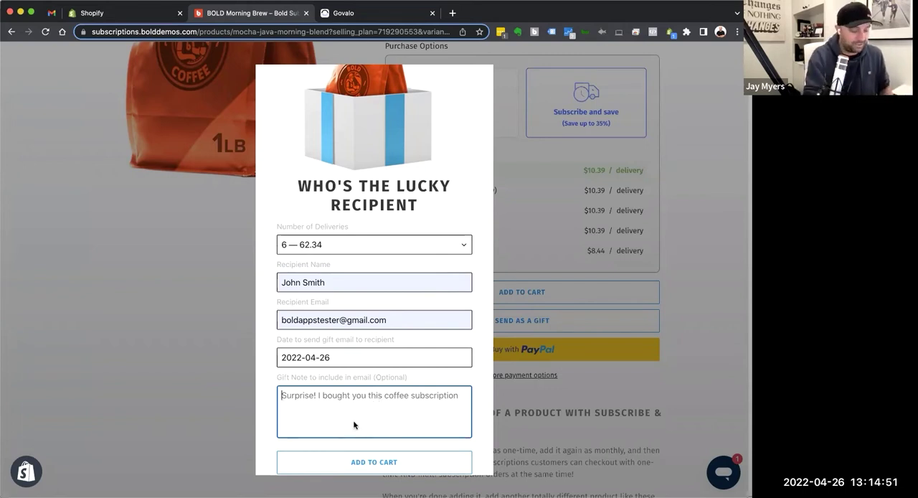
pyautogui.write('Happt Bir')
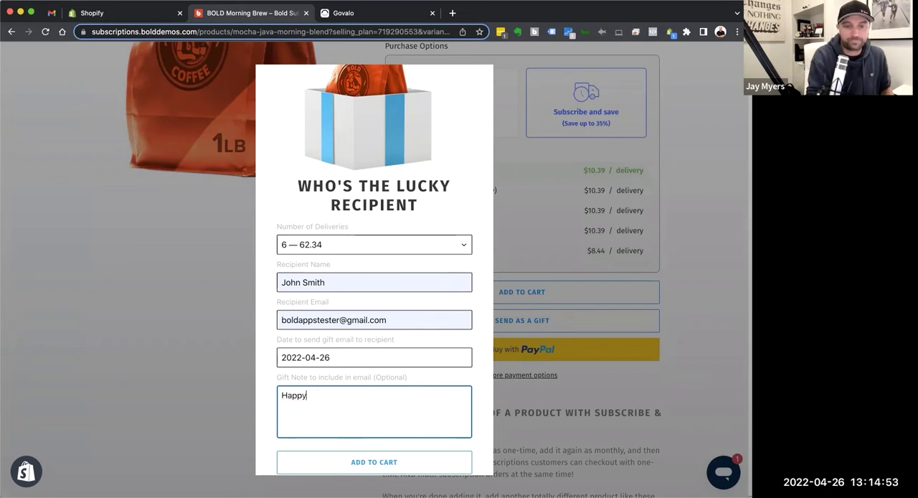
pyautogui.write(' Biurth')
pyautogui.press('BackSpace')
pyautogui.press('BackSpace')
pyautogui.write('rthday')
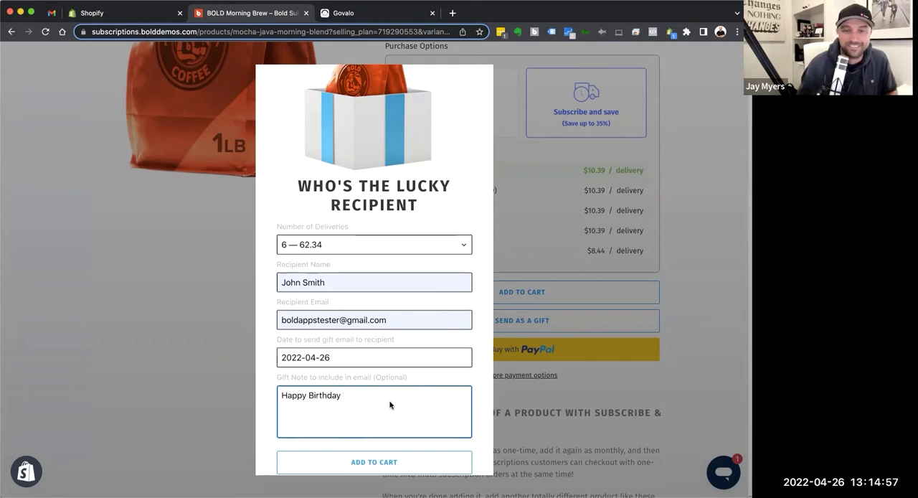
pyautogui.scroll(-1, 397, 467)
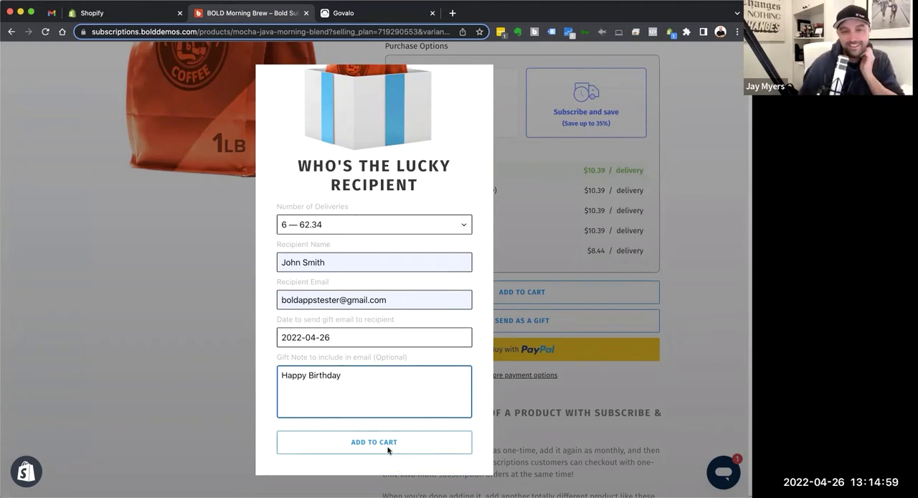
# Add the CA$62.34 coffee gift to the cart and check out, dismissing the discount-code warning.
pyautogui.click(389, 446)
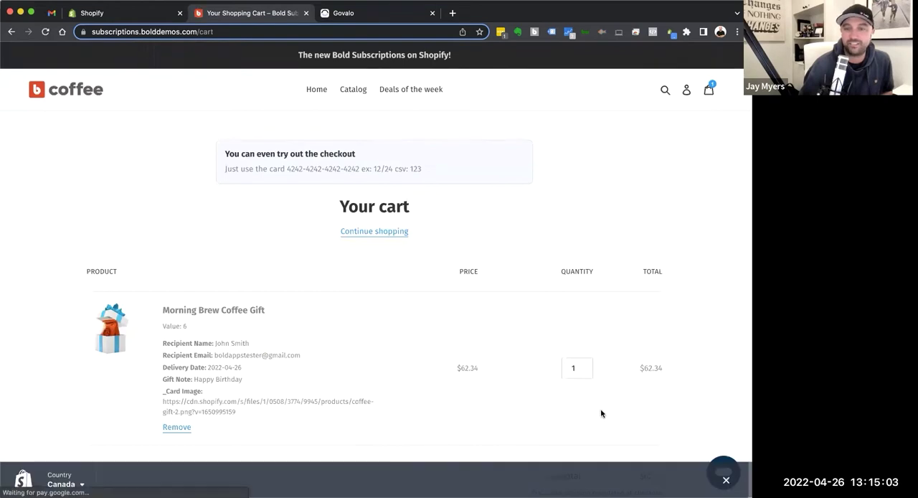
pyautogui.scroll(-2, 603, 402)
pyautogui.click(620, 351)
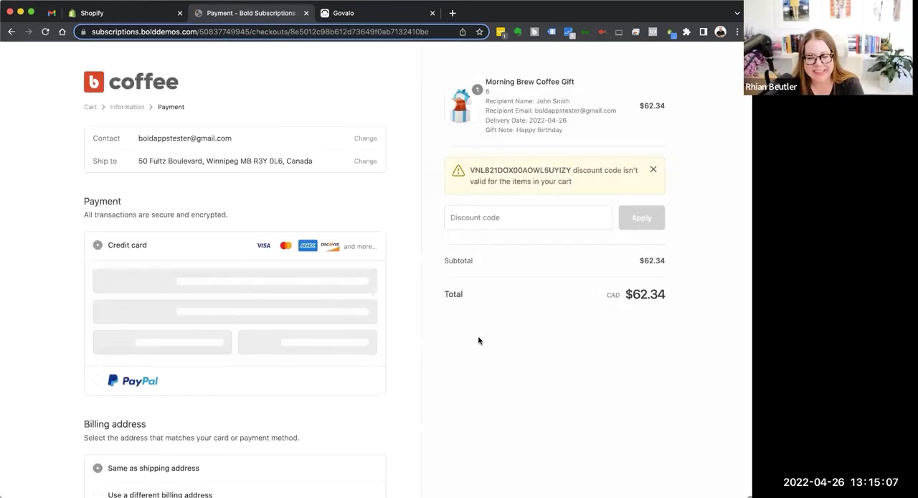
pyautogui.click(653, 169)
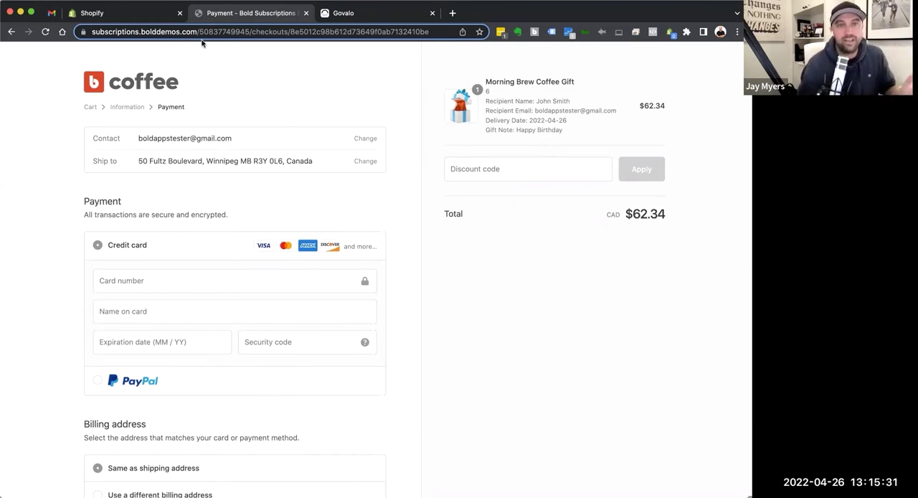
# In the Gmail inbox, open and expand the 'Someone bought you a coffee subscription' email.
pyautogui.click(51, 13)
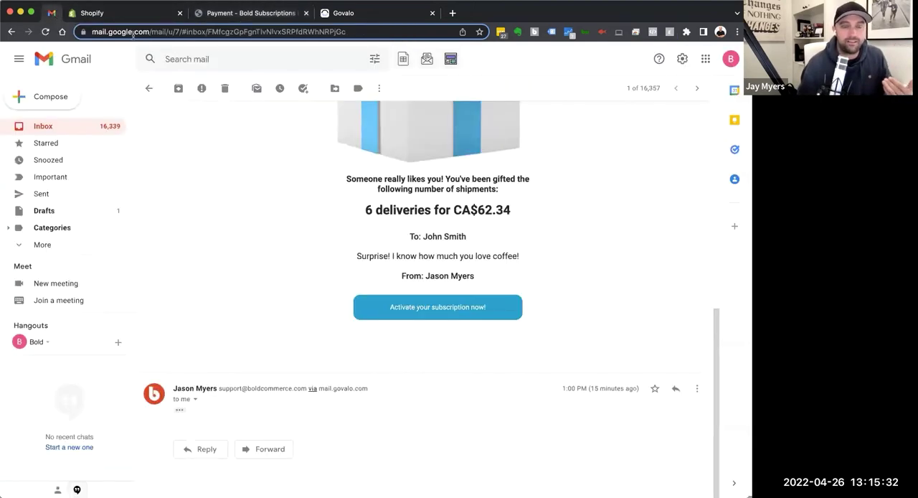
pyautogui.click(43, 127)
pyautogui.click(215, 111)
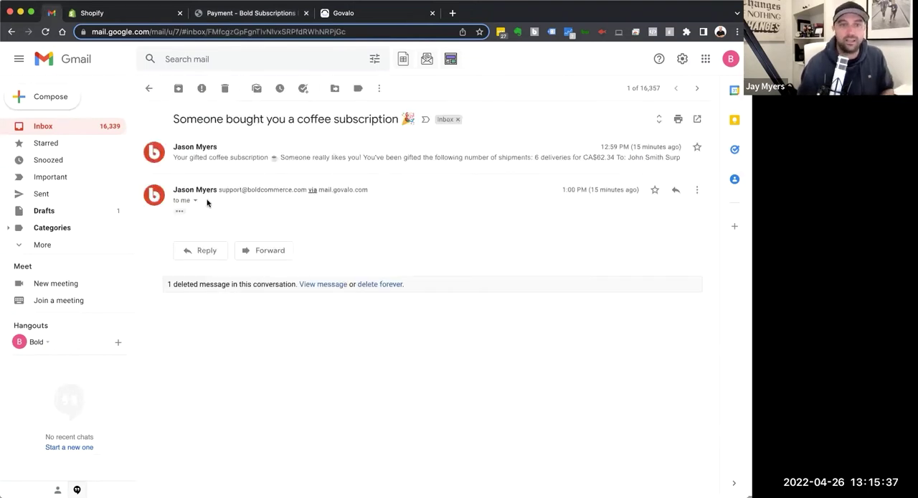
pyautogui.click(220, 158)
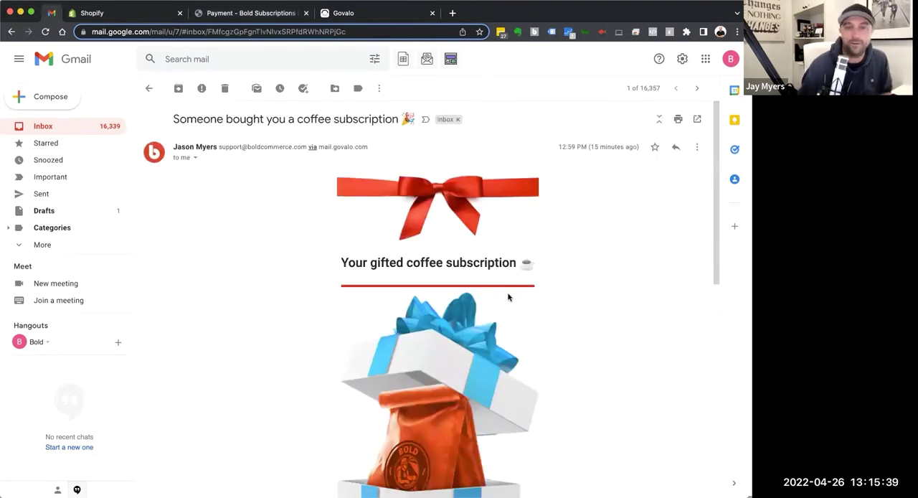
pyautogui.scroll(-3, 511, 296)
pyautogui.scroll(-2, 502, 287)
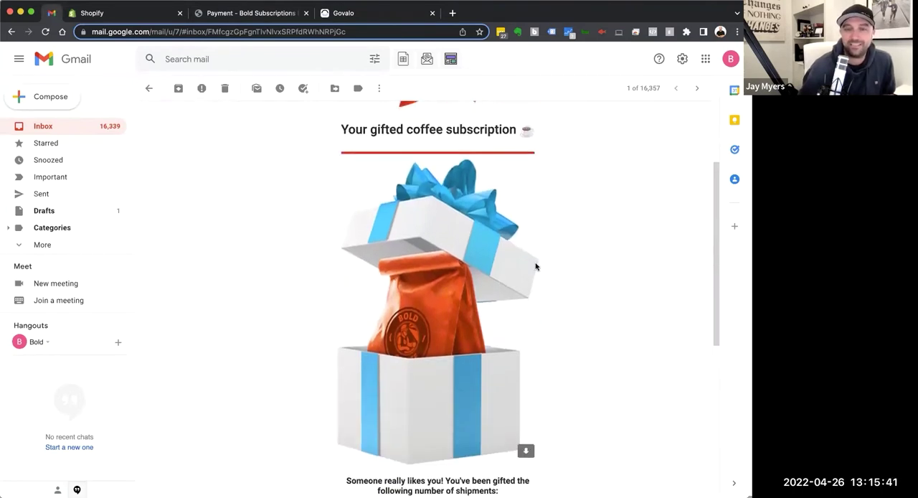
pyautogui.scroll(4, 494, 264)
pyautogui.scroll(-3, 454, 344)
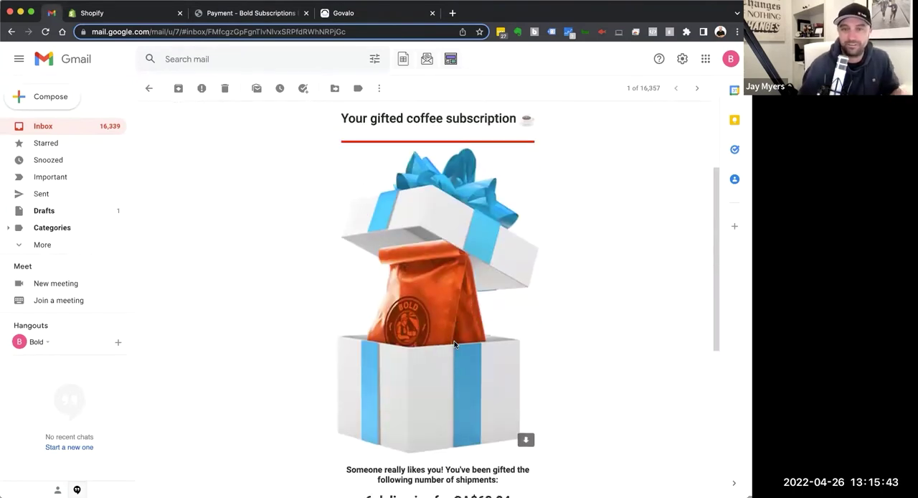
pyautogui.scroll(-5, 454, 343)
pyautogui.scroll(-2, 588, 376)
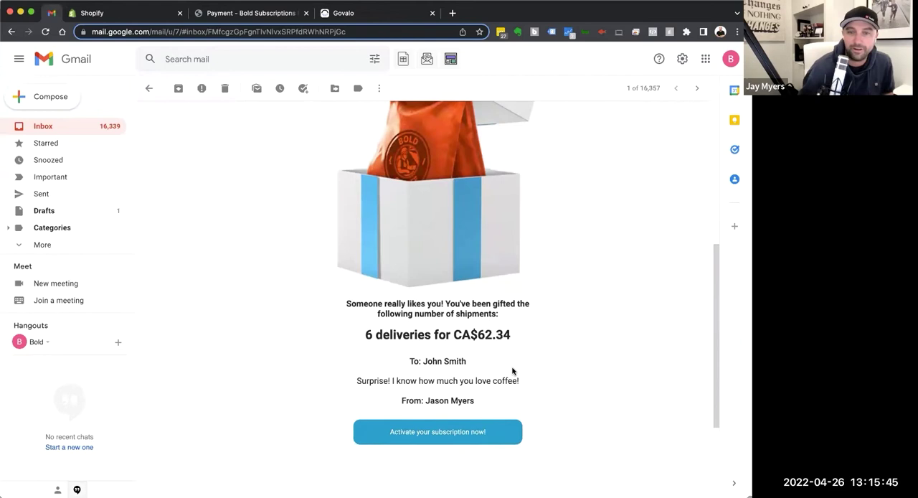
pyautogui.scroll(-2, 434, 337)
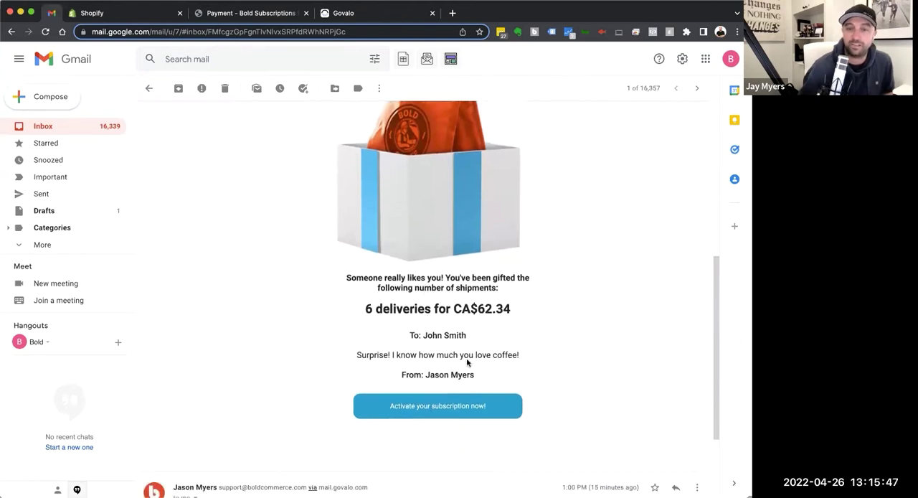
pyautogui.scroll(-1, 458, 402)
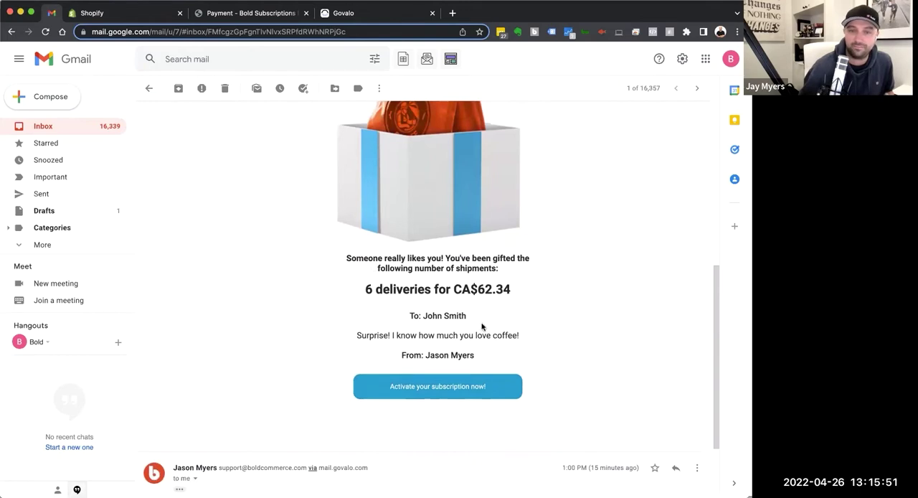
# Add the monthly Morning Brew Dark Roast subscription ($10.39) to the cart and remove the coffee gift.
pyautogui.click(448, 386)
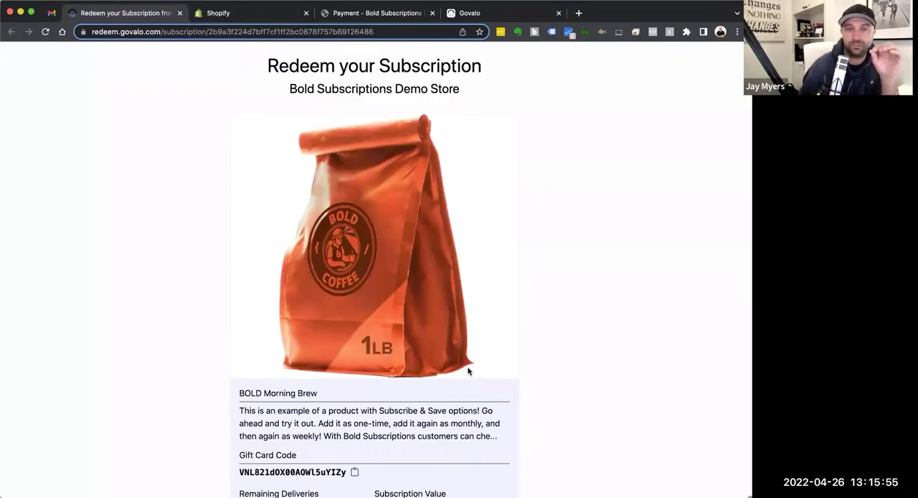
pyautogui.scroll(-1, 467, 373)
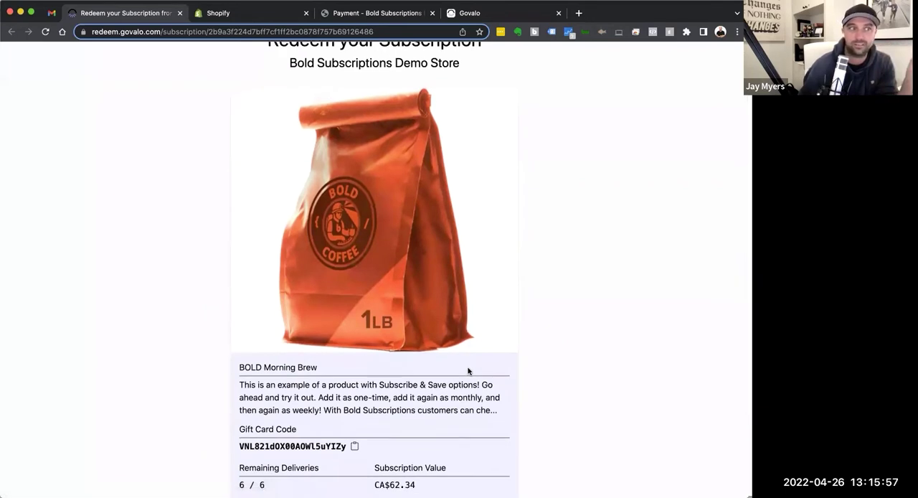
pyautogui.scroll(-2, 469, 371)
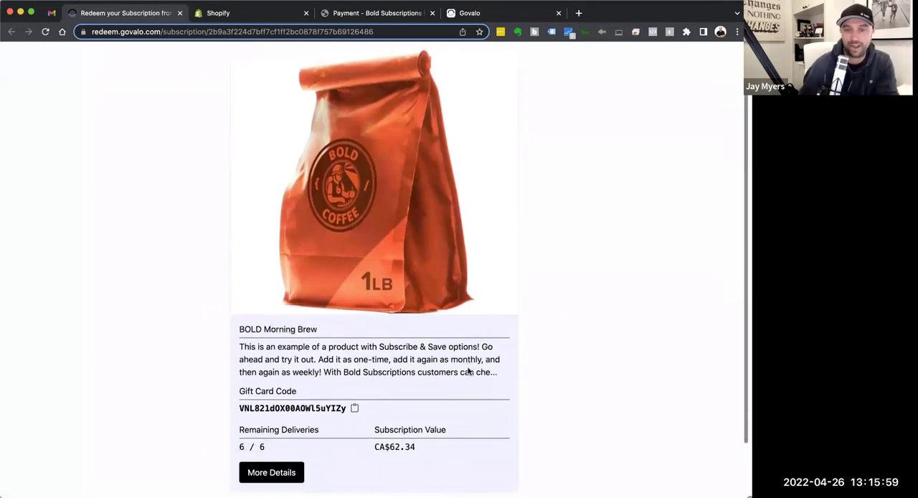
pyautogui.scroll(-2, 469, 371)
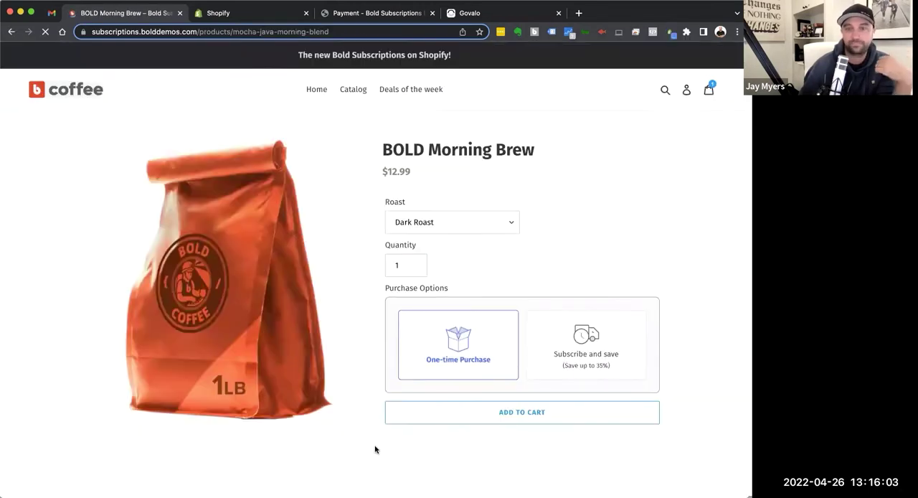
pyautogui.click(597, 350)
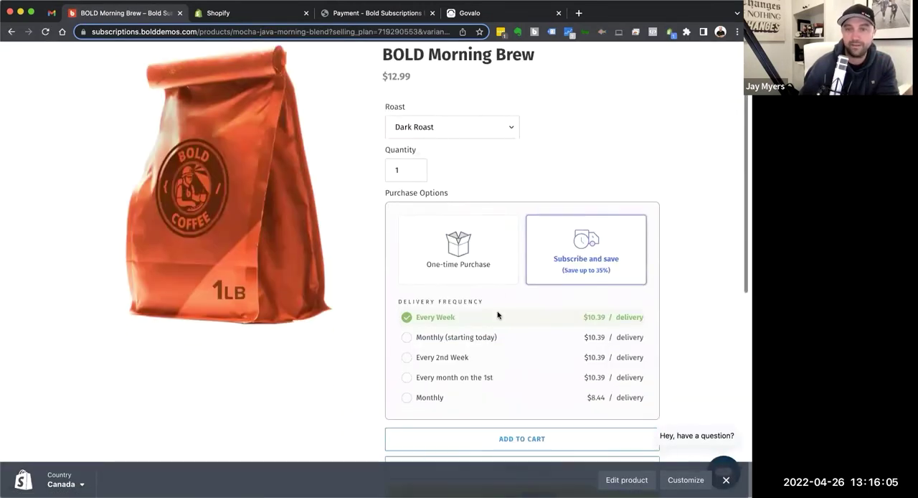
pyautogui.scroll(-4, 502, 287)
pyautogui.click(411, 300)
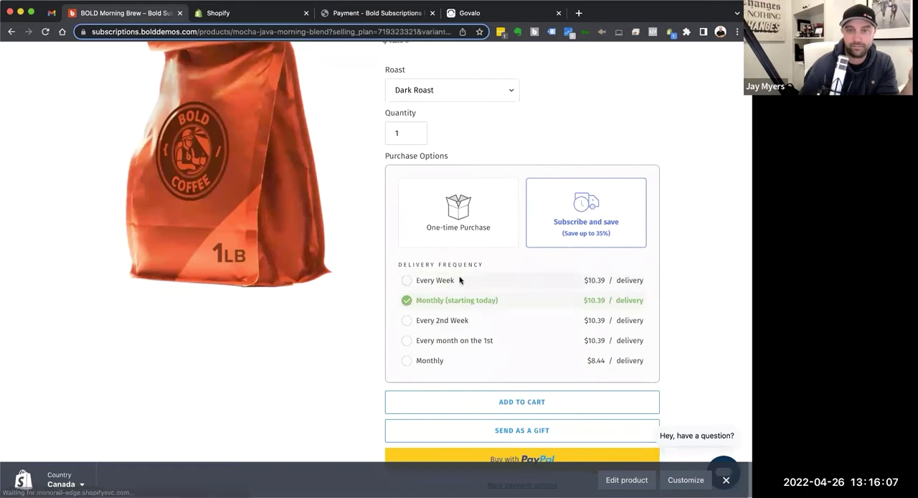
pyautogui.click(573, 407)
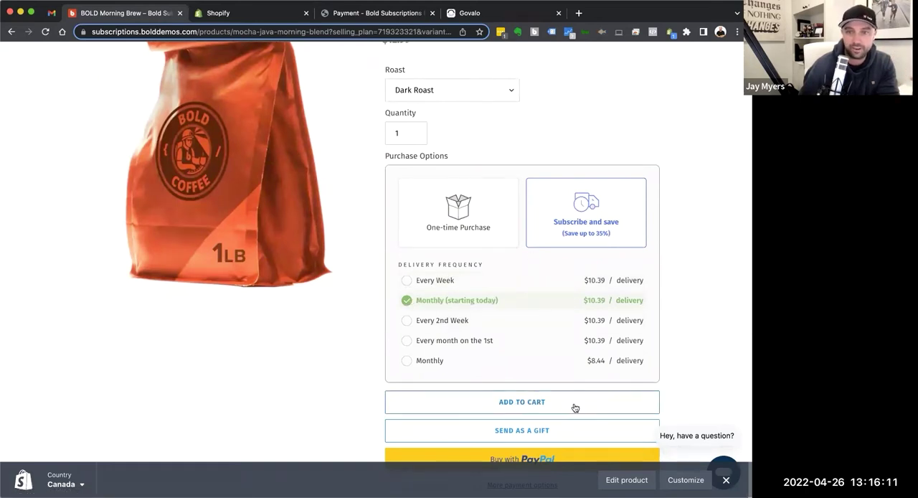
pyautogui.click(652, 141)
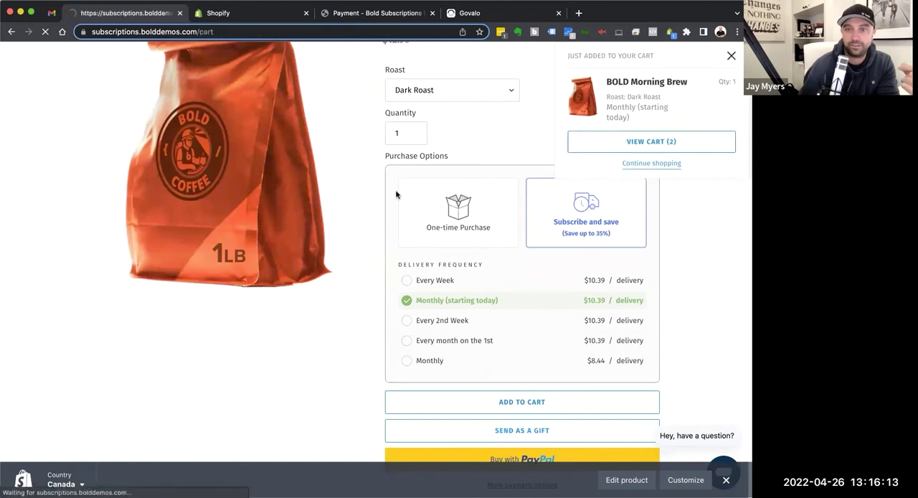
pyautogui.scroll(-3, 538, 373)
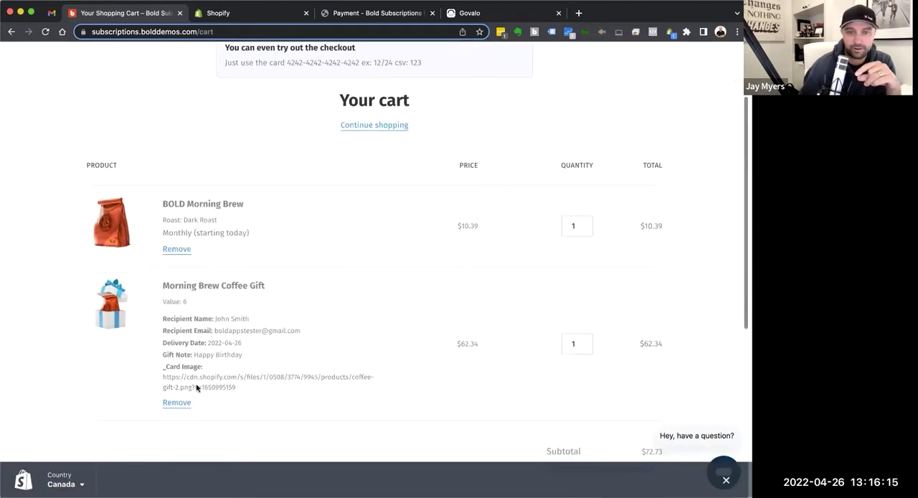
pyautogui.click(170, 402)
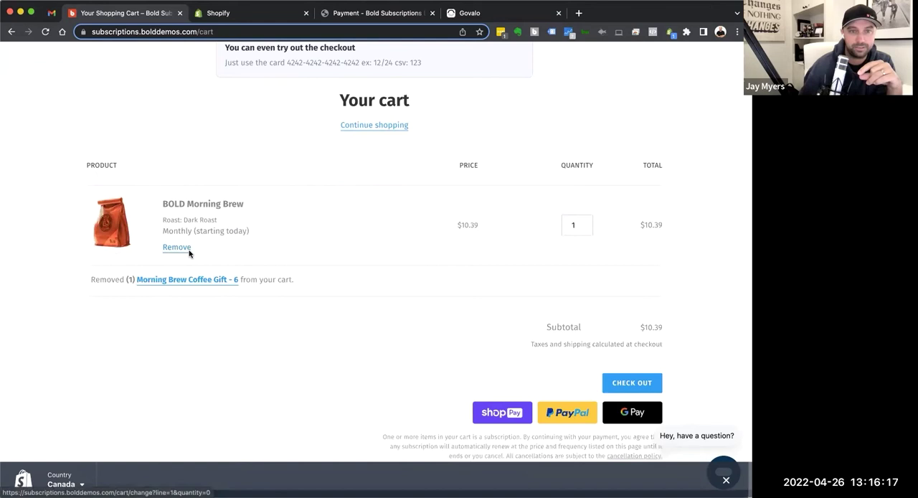
# Check out the monthly Morning Brew, moving from shipping to payment with a CA$0.00 total.
pyautogui.click(634, 382)
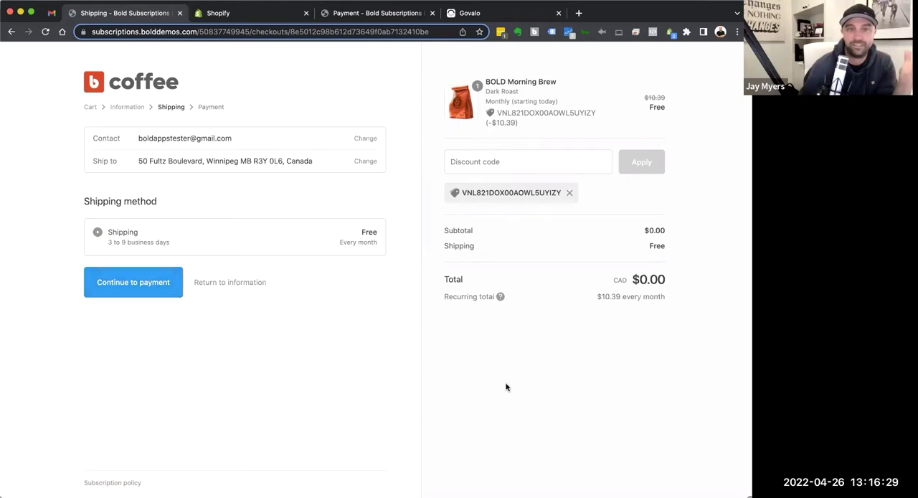
pyautogui.click(143, 288)
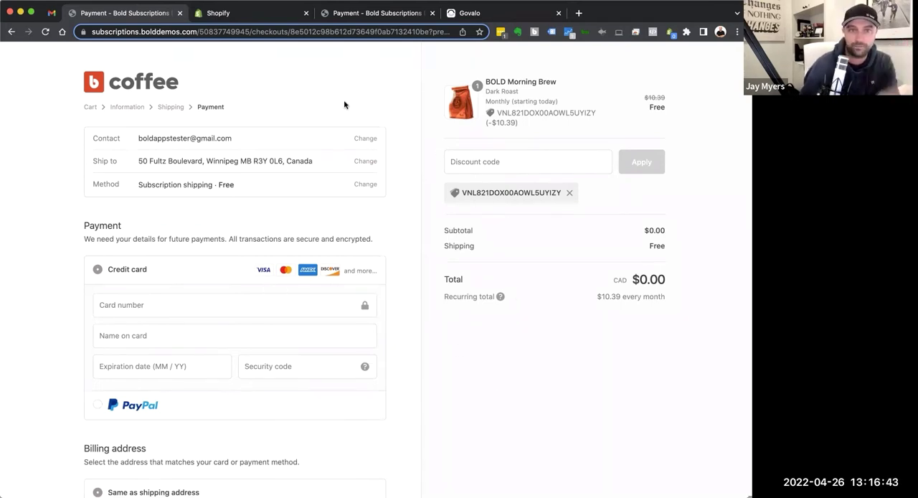
# From Govalo Integrations, open the Bold configuration and its gift email template.
pyautogui.click(260, 15)
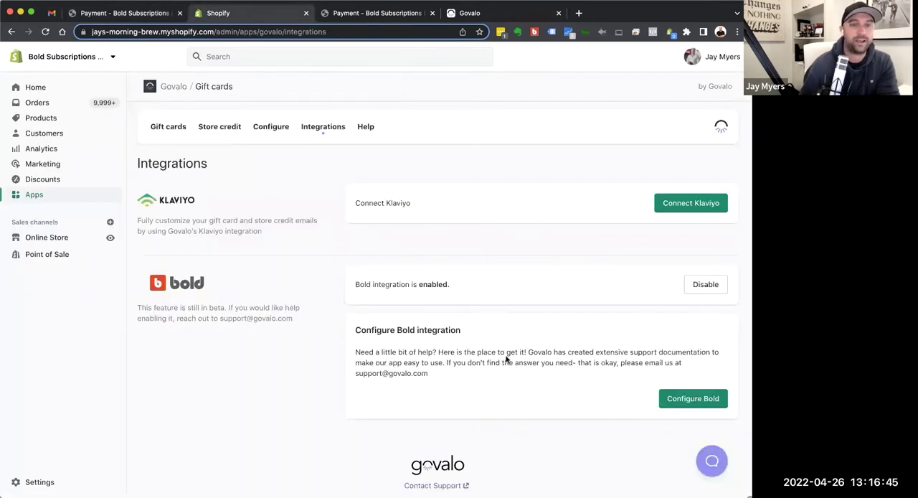
pyautogui.click(693, 398)
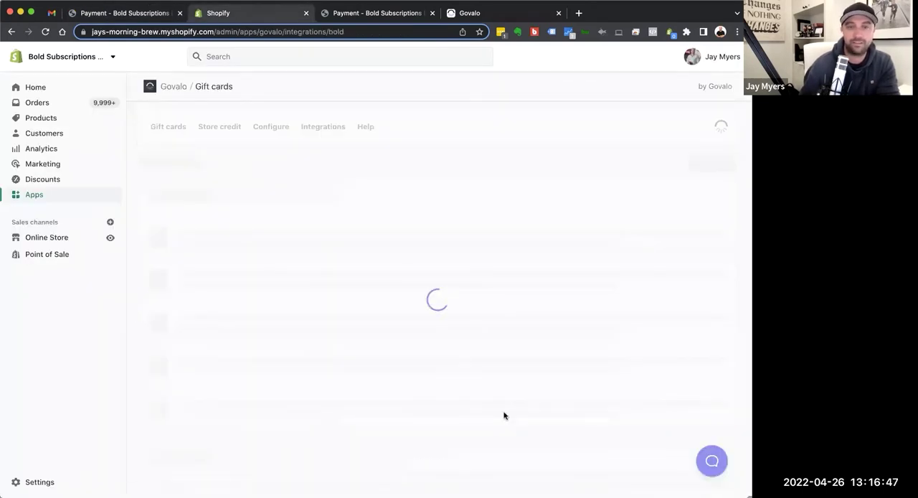
pyautogui.scroll(-2, 284, 364)
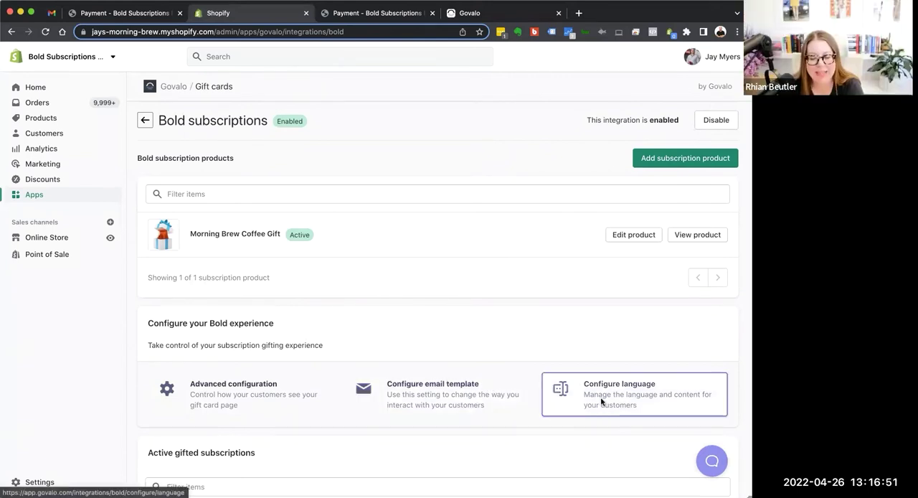
pyautogui.click(494, 406)
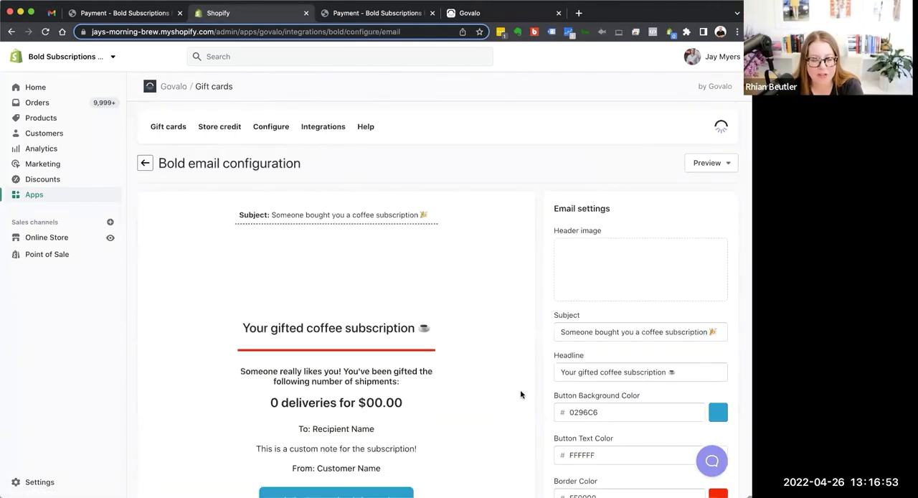
pyautogui.scroll(-2, 521, 395)
pyautogui.scroll(-3, 520, 395)
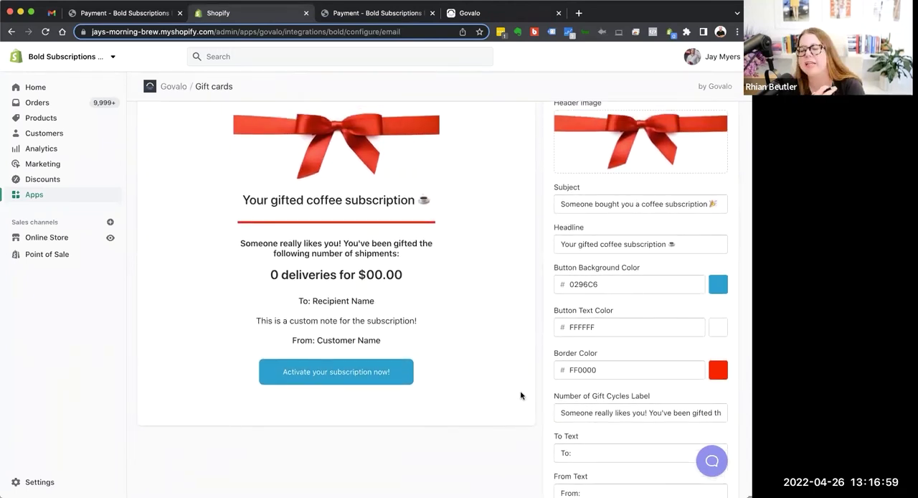
pyautogui.click(611, 204)
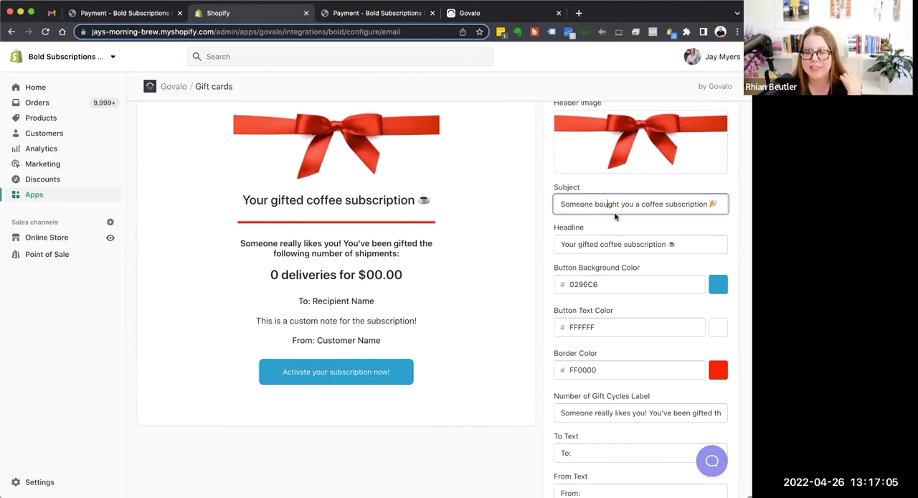
# Select the email headline text and replace it with a single letter.
pyautogui.doubleClick(572, 207)
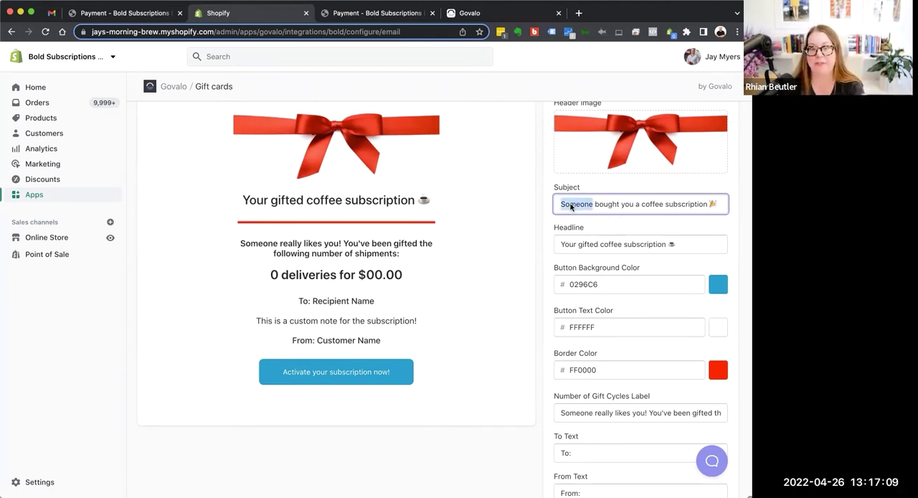
pyautogui.click(597, 247)
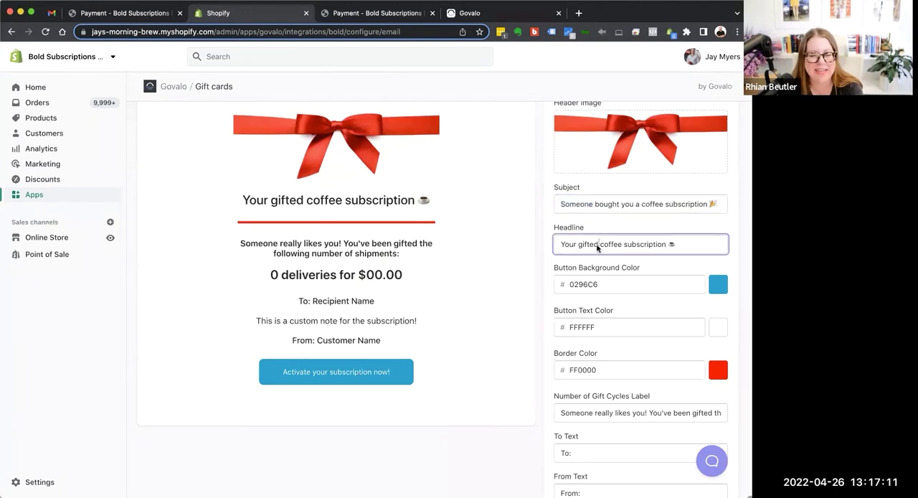
pyautogui.moveTo(664, 245); pyautogui.dragTo(558, 244)
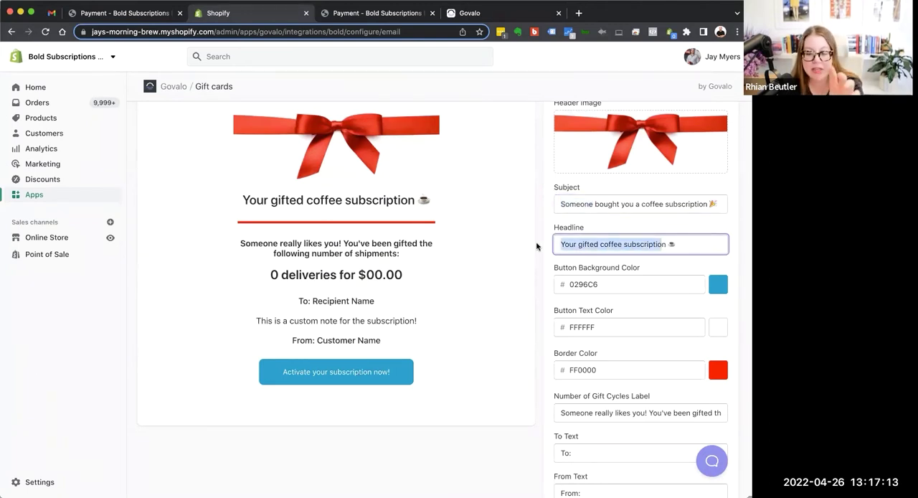
pyautogui.write('h')
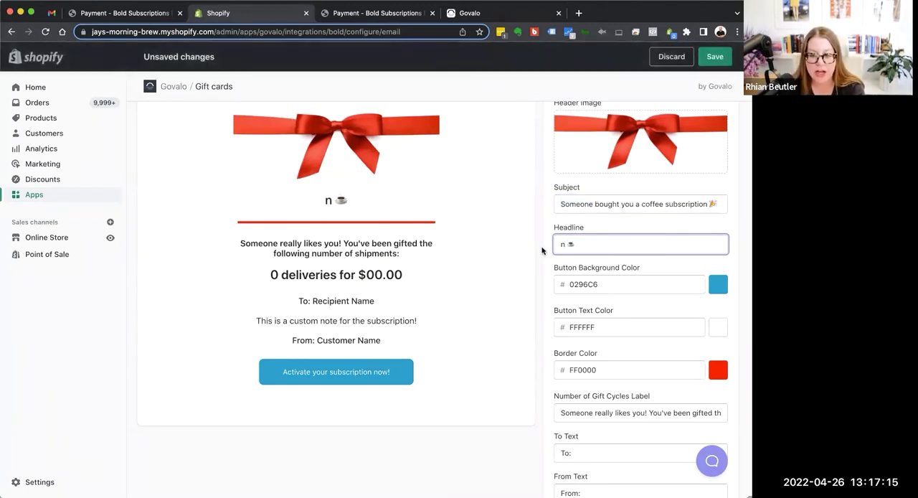
pyautogui.scroll(-8, 543, 250)
pyautogui.scroll(4, 543, 250)
pyautogui.scroll(1, 710, 244)
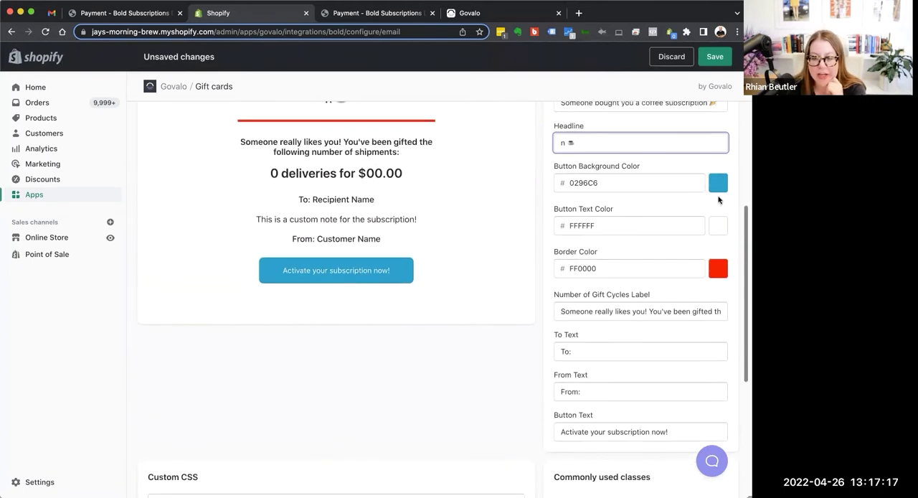
# Set the email border colour to darker red C21313, leaving the button colour unchanged.
pyautogui.click(718, 182)
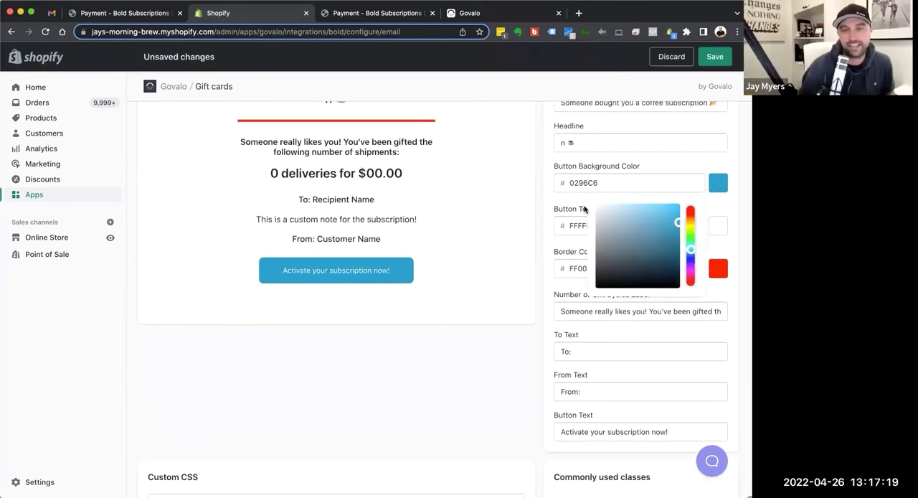
pyautogui.click(562, 143)
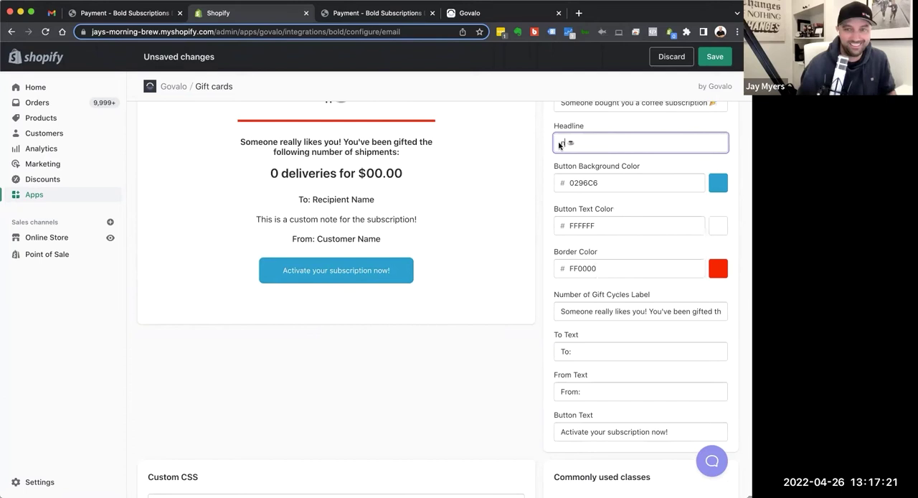
pyautogui.scroll(-1, 613, 213)
pyautogui.scroll(-2, 612, 214)
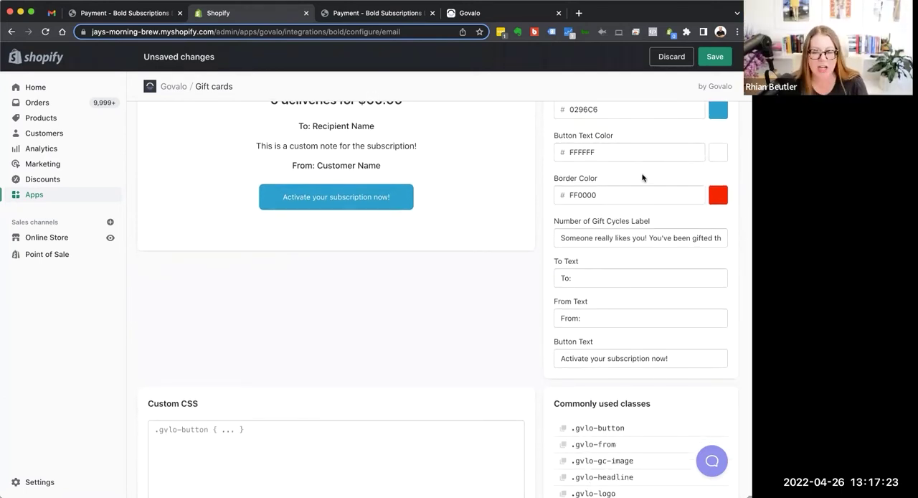
pyautogui.click(716, 198)
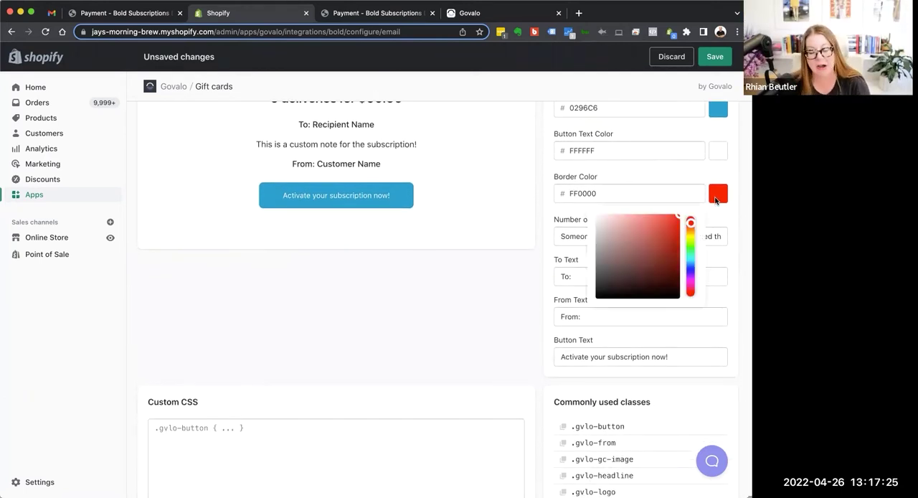
pyautogui.click(672, 234)
pyautogui.click(655, 323)
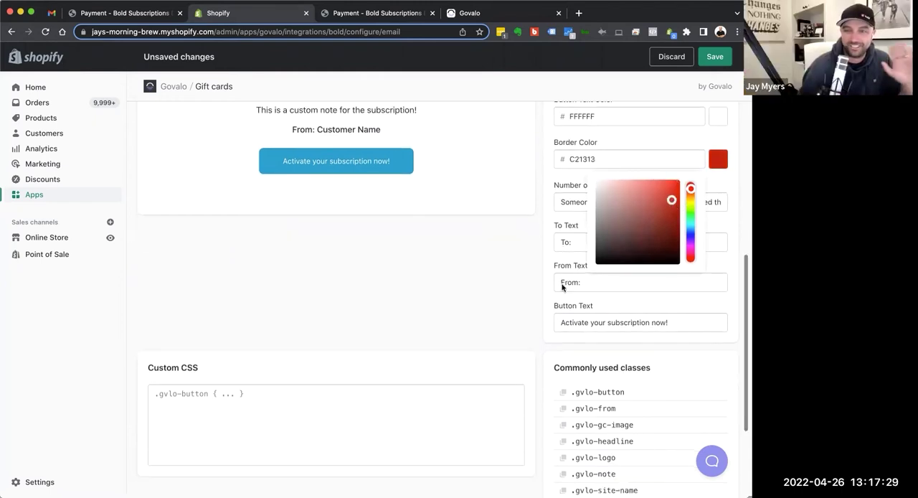
pyautogui.scroll(-5, 656, 322)
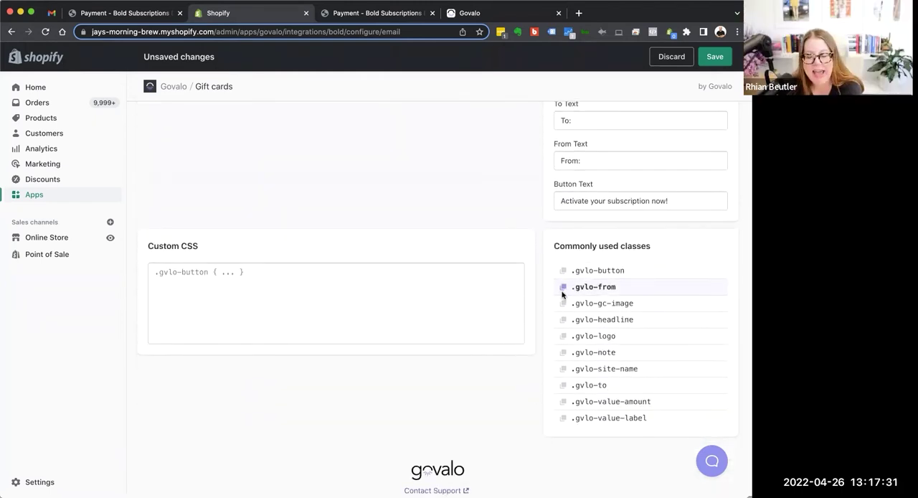
pyautogui.click(402, 316)
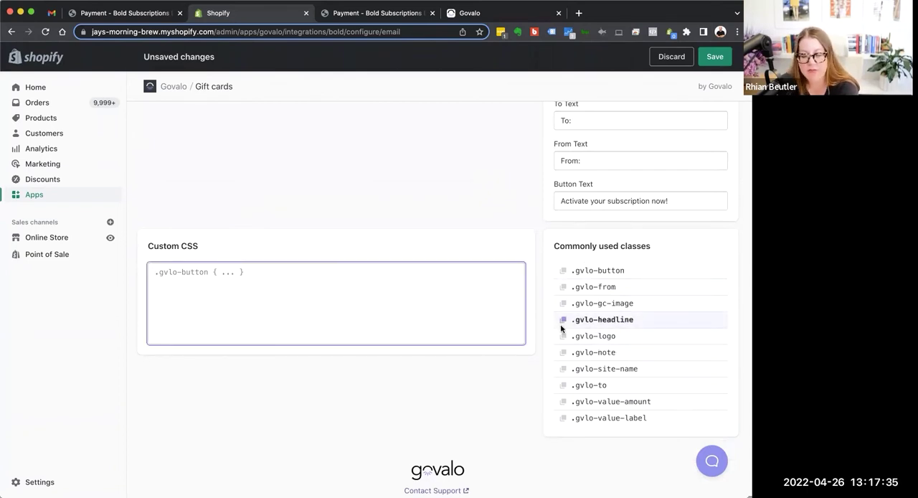
pyautogui.scroll(5, 482, 308)
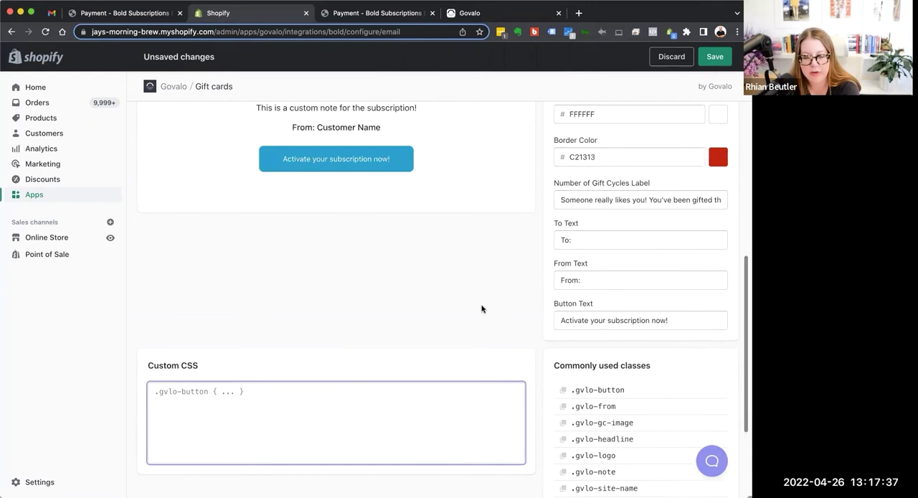
pyautogui.scroll(2, 482, 308)
pyautogui.scroll(-2, 482, 308)
pyautogui.scroll(-1, 482, 309)
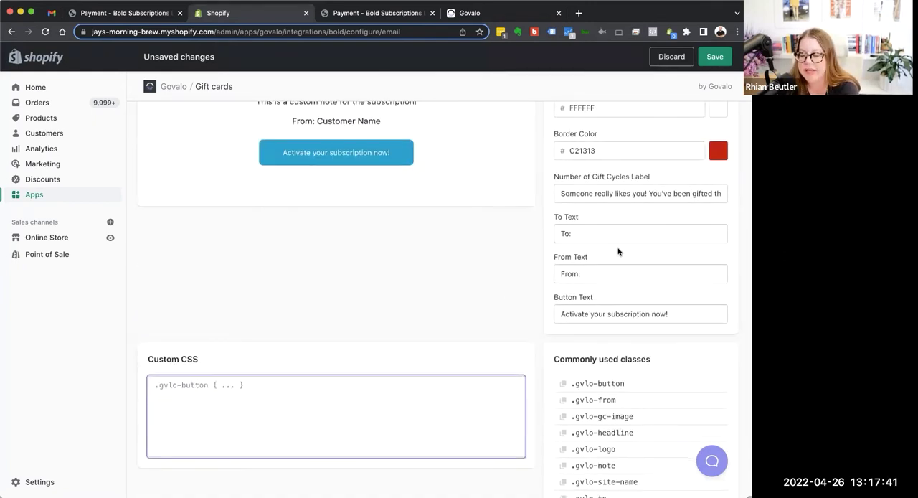
pyautogui.scroll(4, 355, 329)
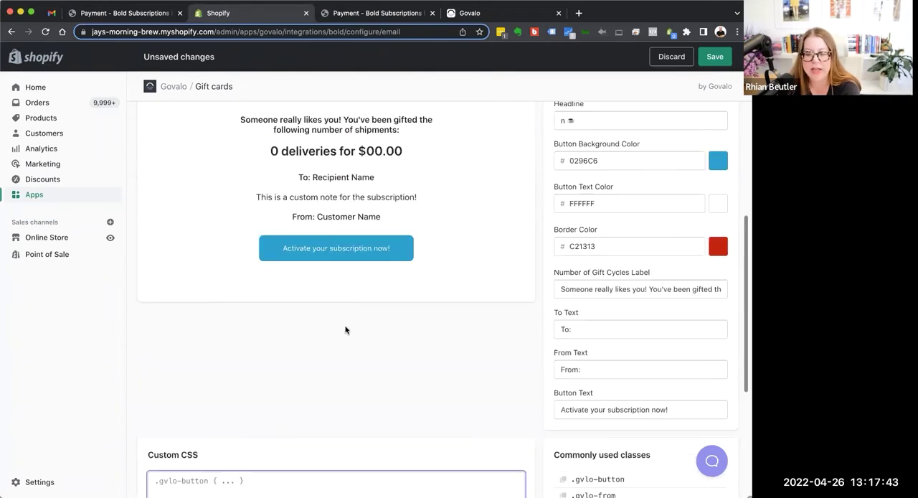
pyautogui.scroll(4, 354, 330)
pyautogui.scroll(3, 354, 329)
pyautogui.scroll(-3, 344, 347)
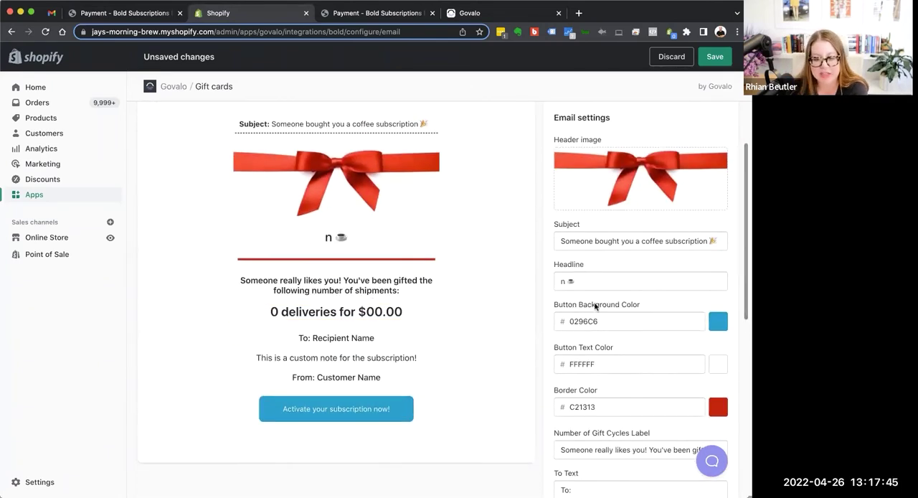
# Type 'Get Caffeinated!' as the headline, fixing its spelling with the suggested correction.
pyautogui.click(563, 283)
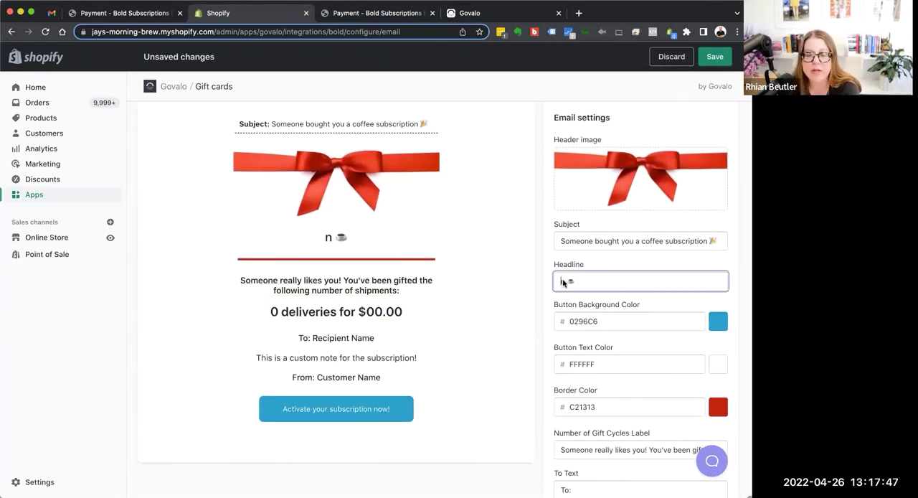
pyautogui.write('Get')
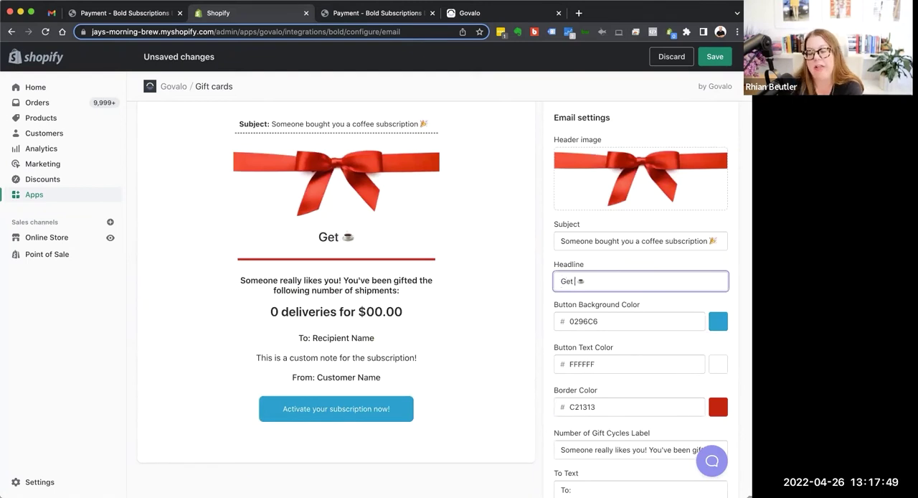
pyautogui.write(' CAffi')
pyautogui.press('BackSpace')
pyautogui.press('BackSpace')
pyautogui.press('BackSpace')
pyautogui.press('BackSpace')
pyautogui.write('aff ')
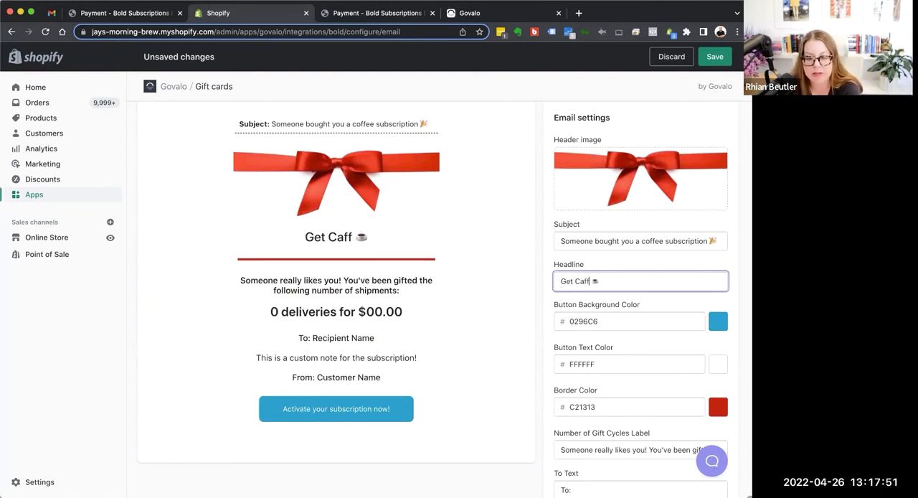
pyautogui.write('inated')
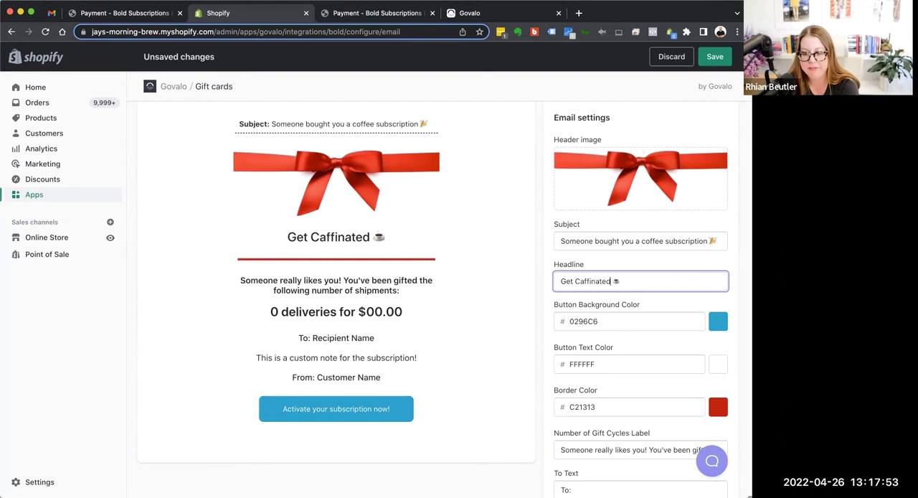
pyautogui.write('!')
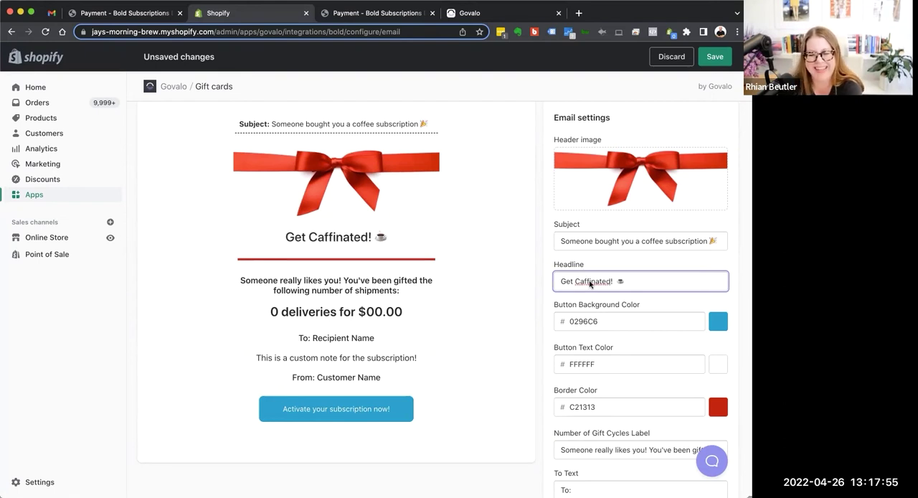
pyautogui.rightClick(590, 284)
pyautogui.click(628, 286)
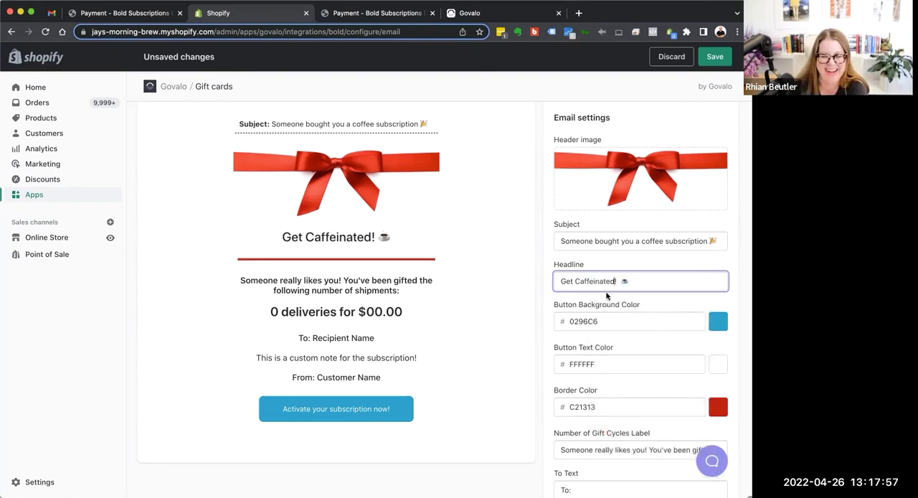
pyautogui.scroll(-3, 495, 316)
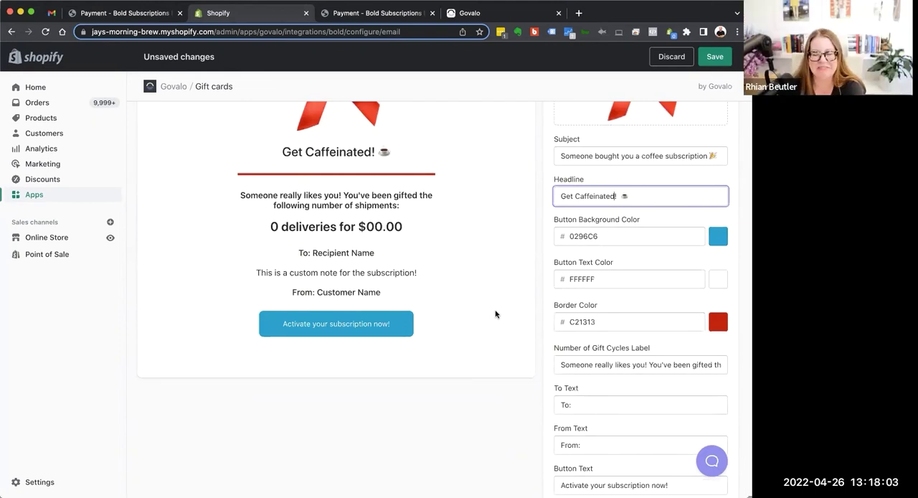
pyautogui.scroll(-3, 671, 391)
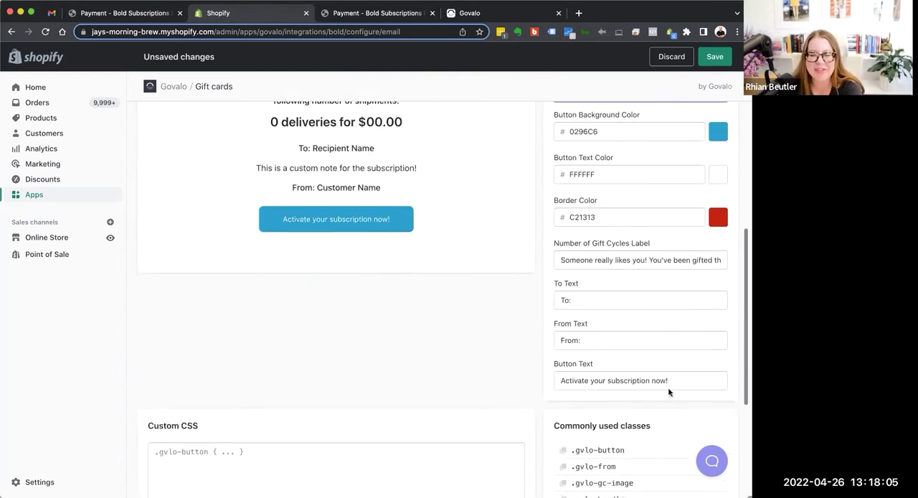
pyautogui.scroll(-3, 531, 374)
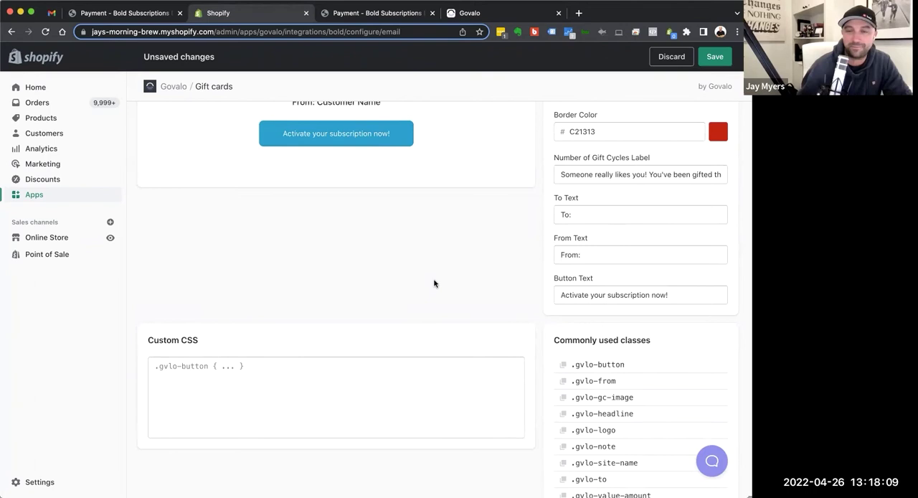
pyautogui.scroll(-2, 431, 266)
pyautogui.scroll(4, 430, 266)
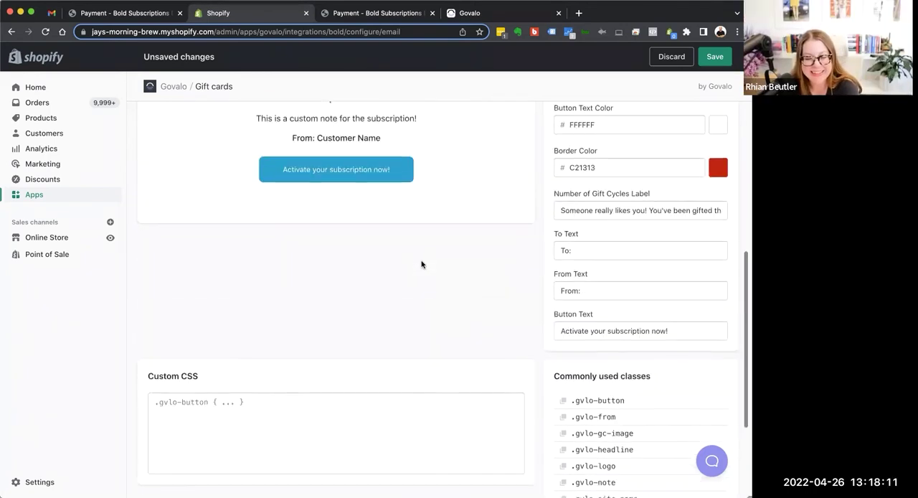
pyautogui.scroll(1, 466, 287)
pyautogui.scroll(3, 474, 293)
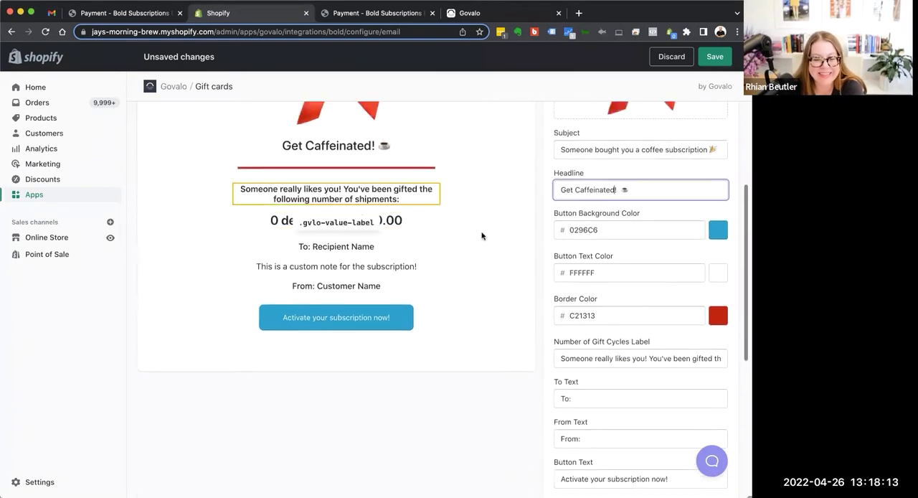
pyautogui.scroll(1, 431, 215)
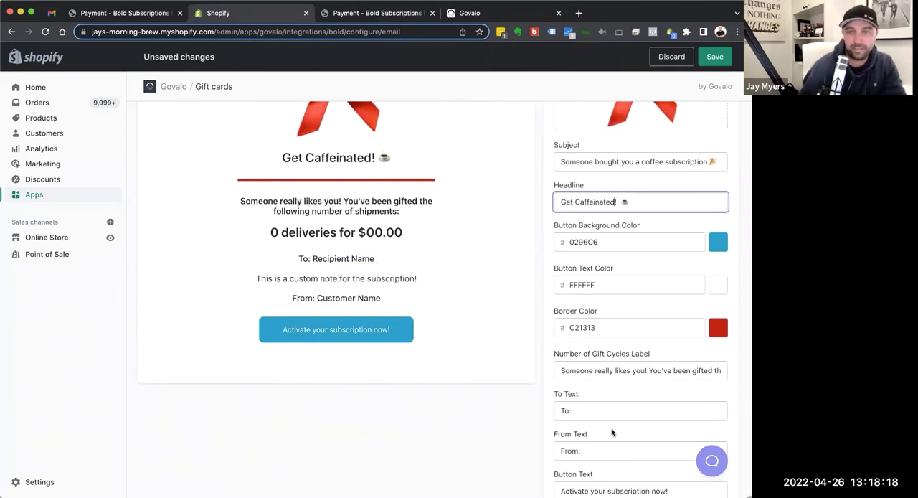
pyautogui.scroll(4, 480, 290)
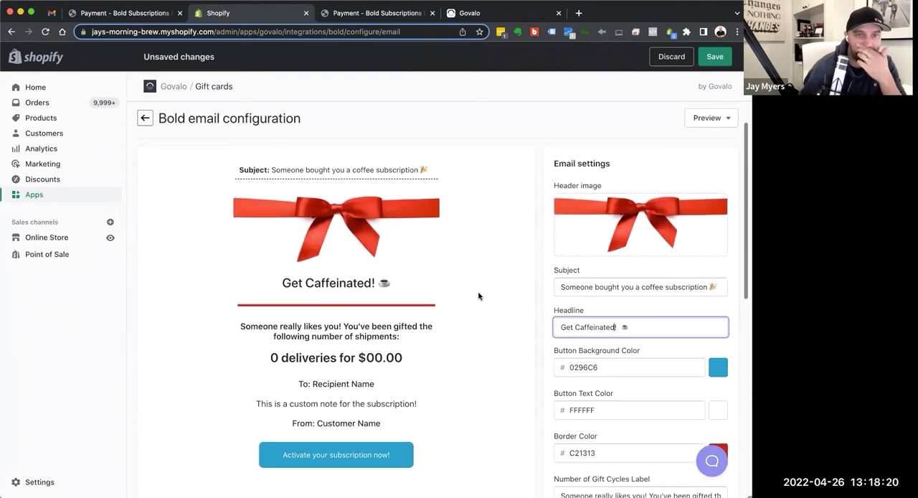
# Return to the Bold subscriptions overview and open the gift card purchase page language settings.
pyautogui.click(144, 117)
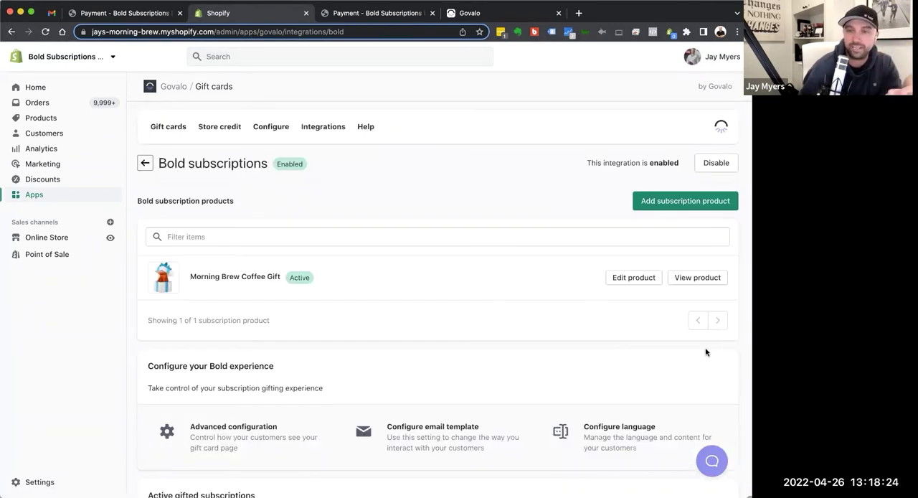
pyautogui.scroll(-2, 574, 337)
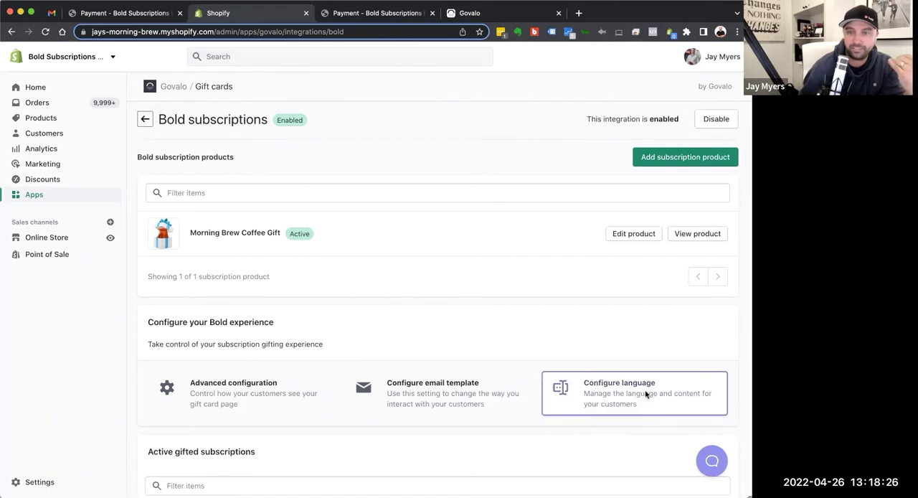
pyautogui.click(645, 394)
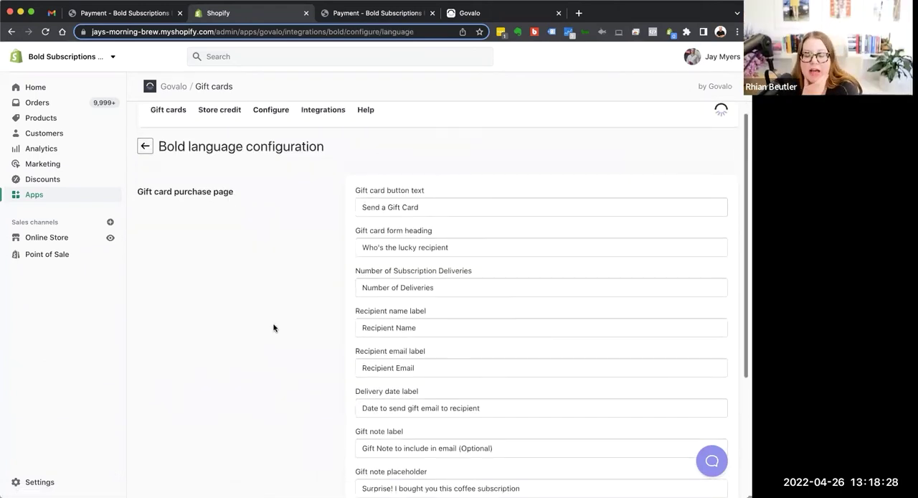
pyautogui.scroll(-2, 273, 328)
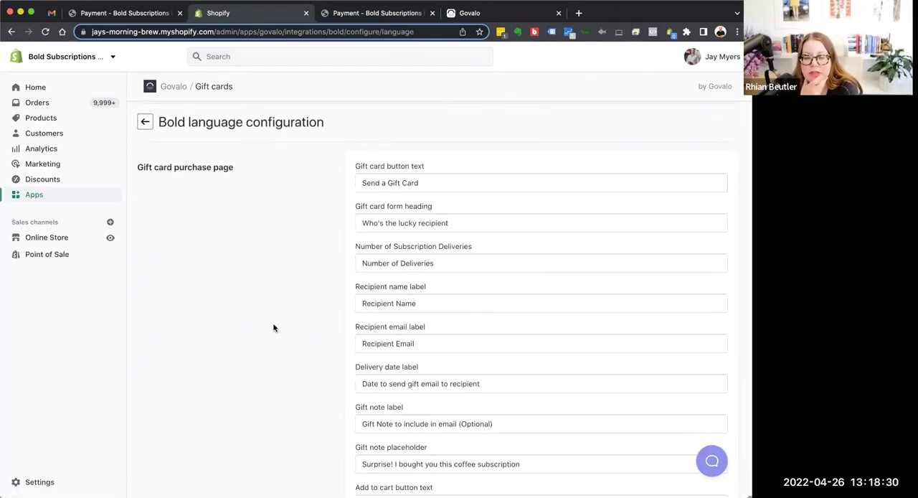
pyautogui.scroll(-1, 273, 328)
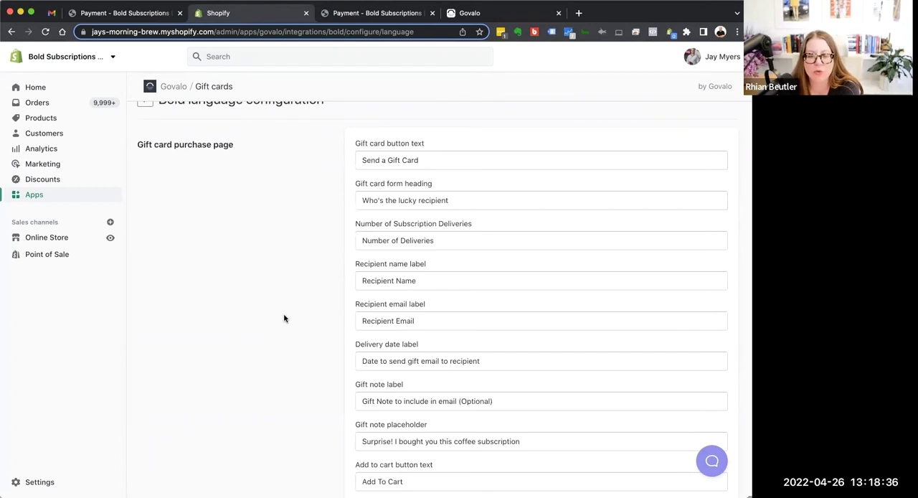
pyautogui.scroll(-3, 284, 317)
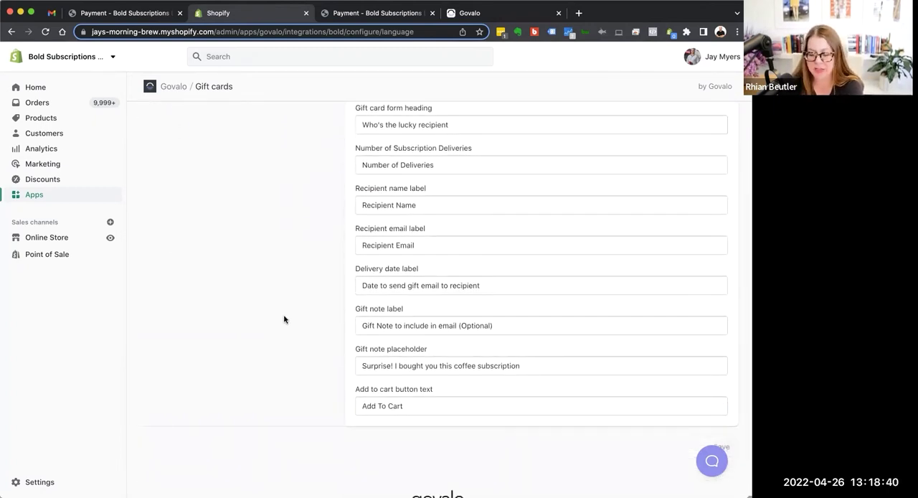
pyautogui.scroll(3, 283, 318)
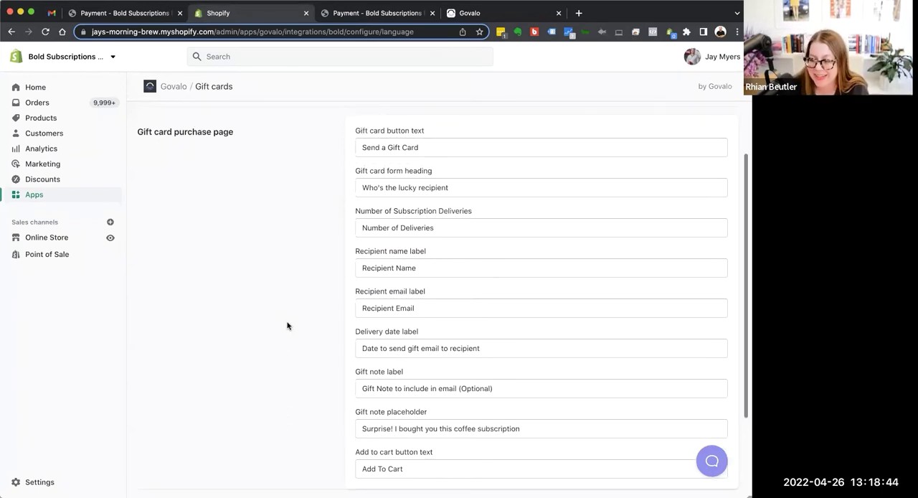
pyautogui.scroll(-1, 288, 325)
pyautogui.scroll(1, 288, 326)
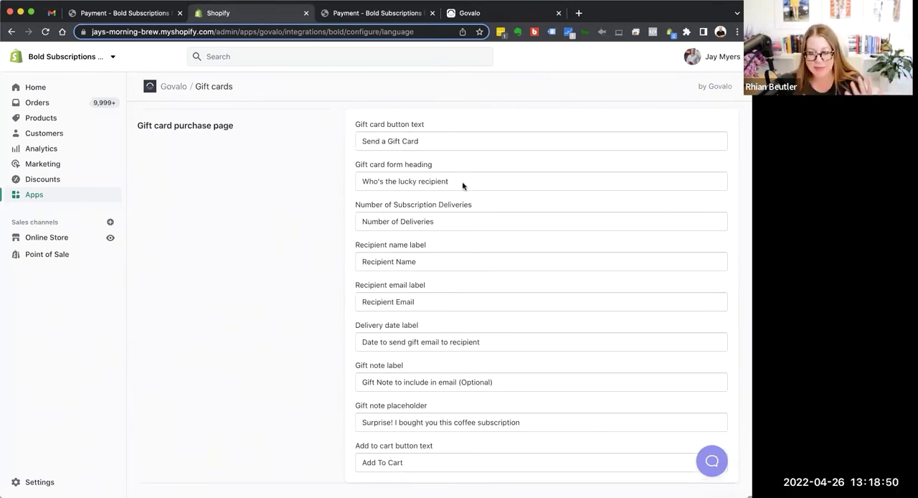
# Return to Govalo's Bold integration page and preview the addable products without adding any.
pyautogui.click(174, 86)
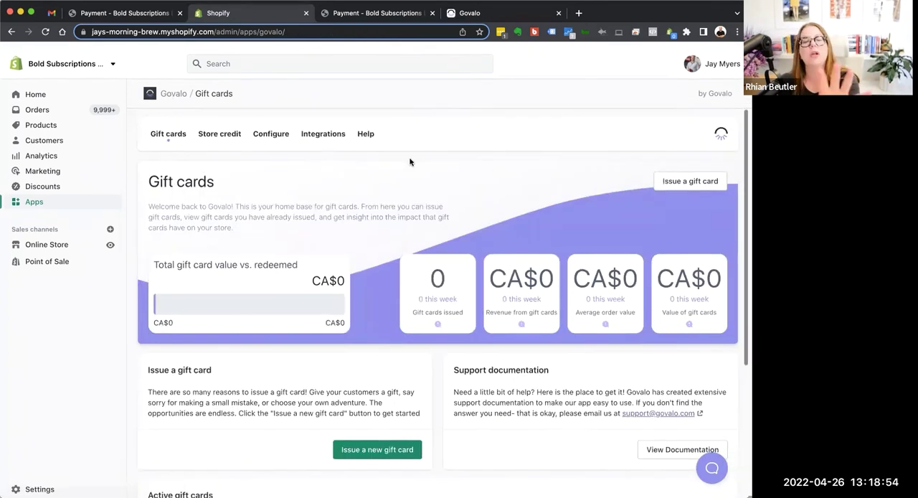
pyautogui.click(323, 127)
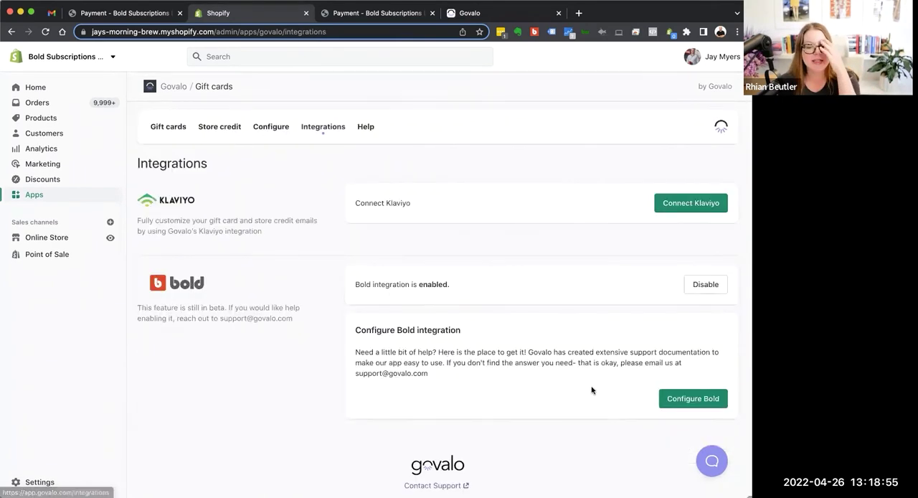
pyautogui.click(710, 399)
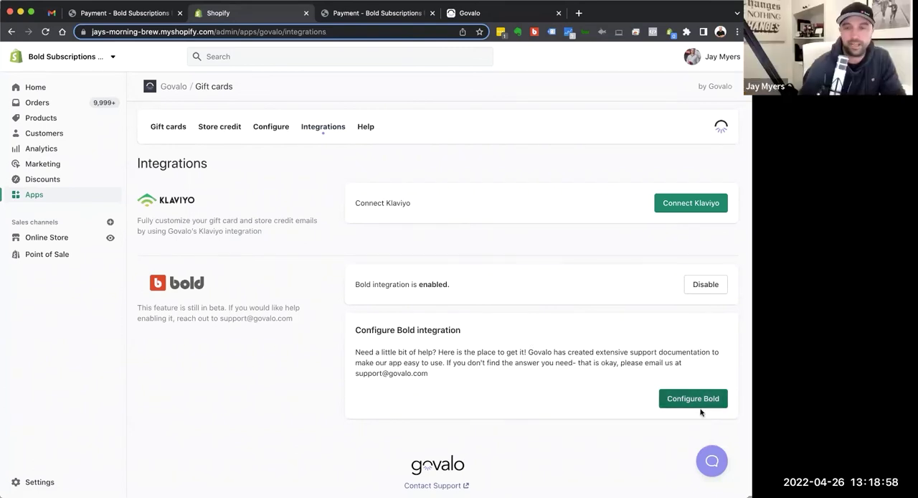
pyautogui.scroll(-1, 362, 399)
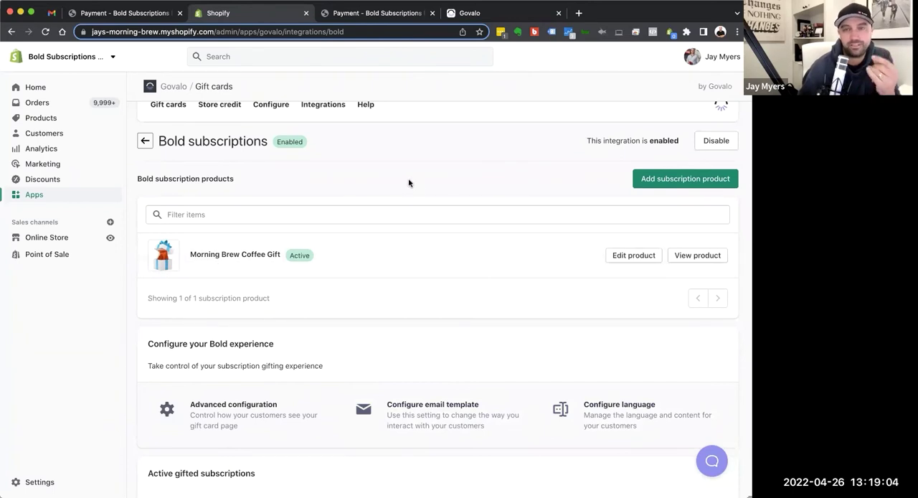
pyautogui.scroll(-1, 465, 158)
pyautogui.scroll(-1, 465, 158)
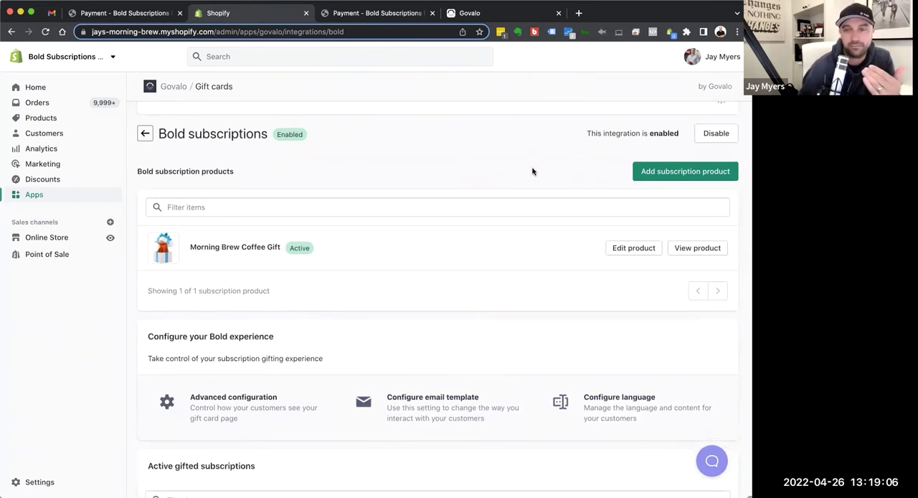
pyautogui.scroll(1, 533, 171)
pyautogui.click(686, 190)
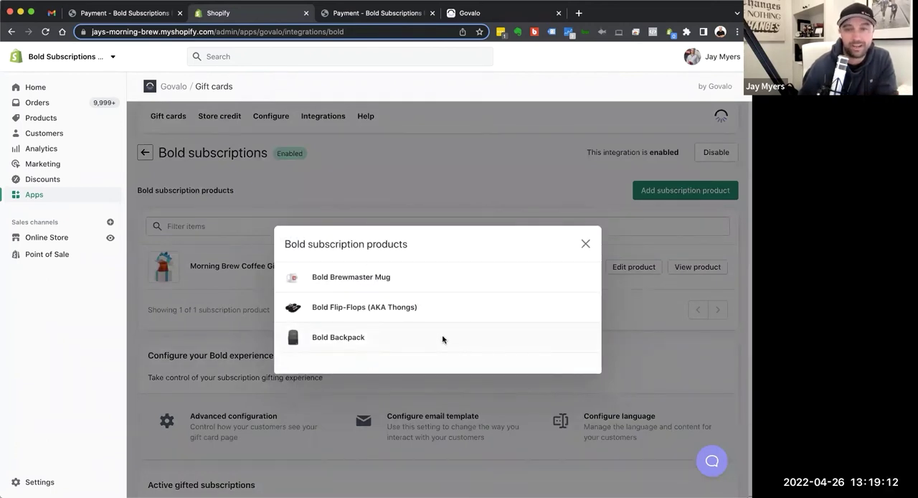
pyautogui.click(587, 246)
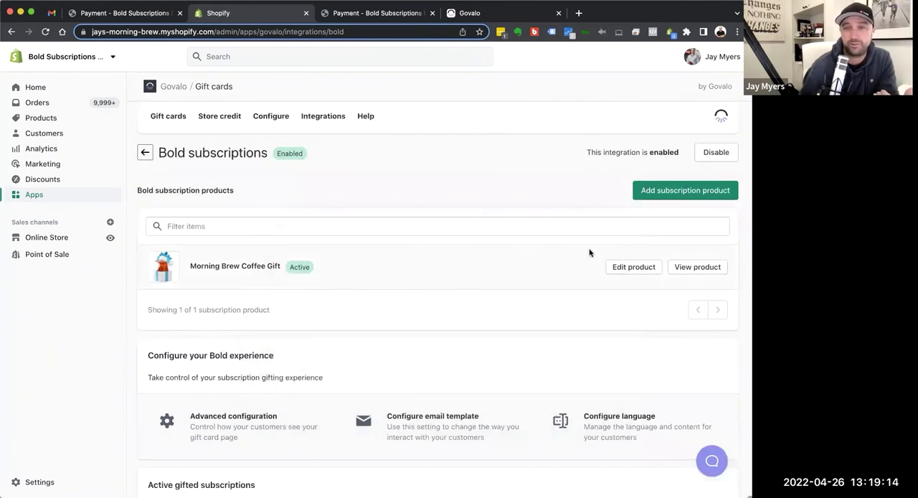
# Add a 24-cycle gift option (CA$249.36) to the Morning Brew Coffee Gift.
pyautogui.click(633, 266)
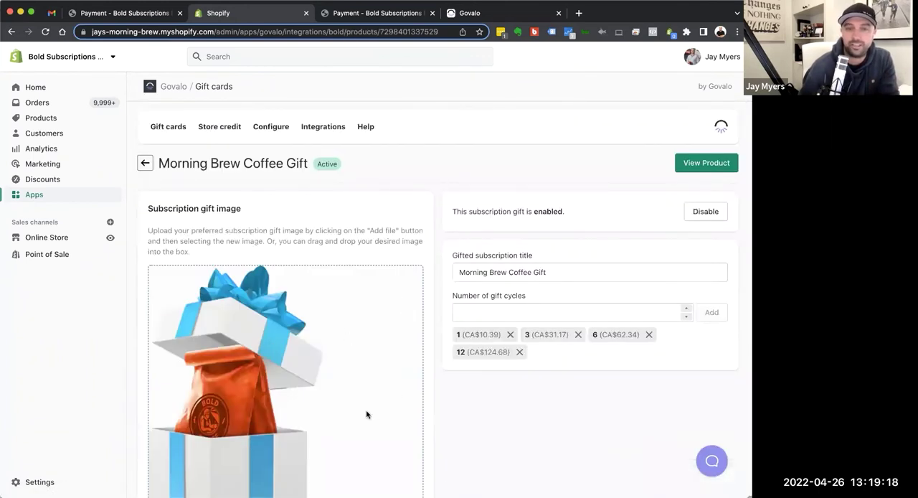
pyautogui.scroll(-2, 320, 399)
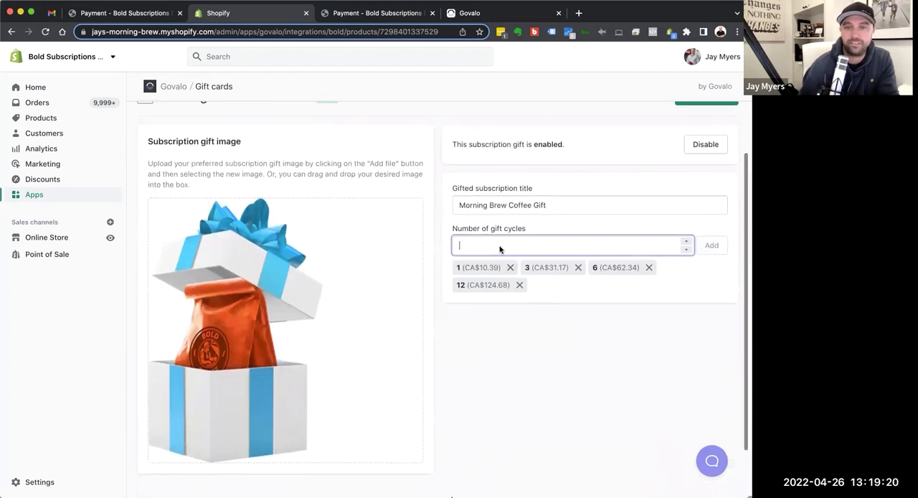
pyautogui.click(501, 247)
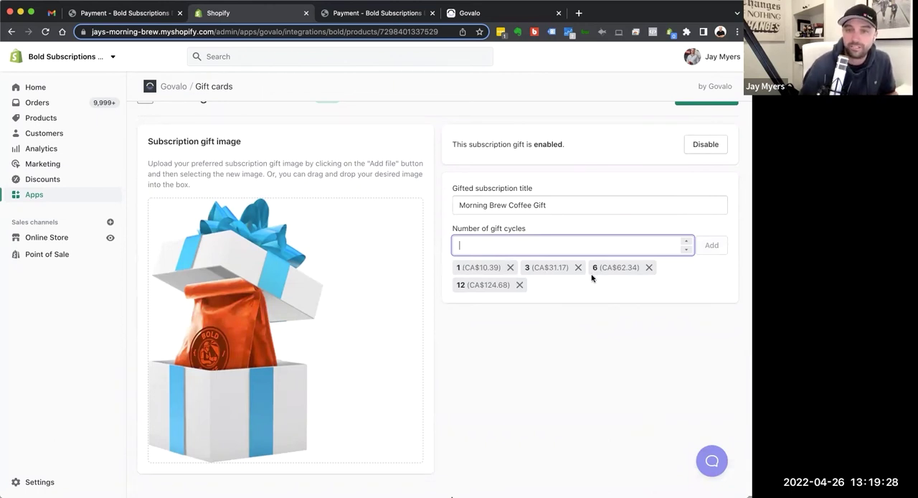
pyautogui.write('2')
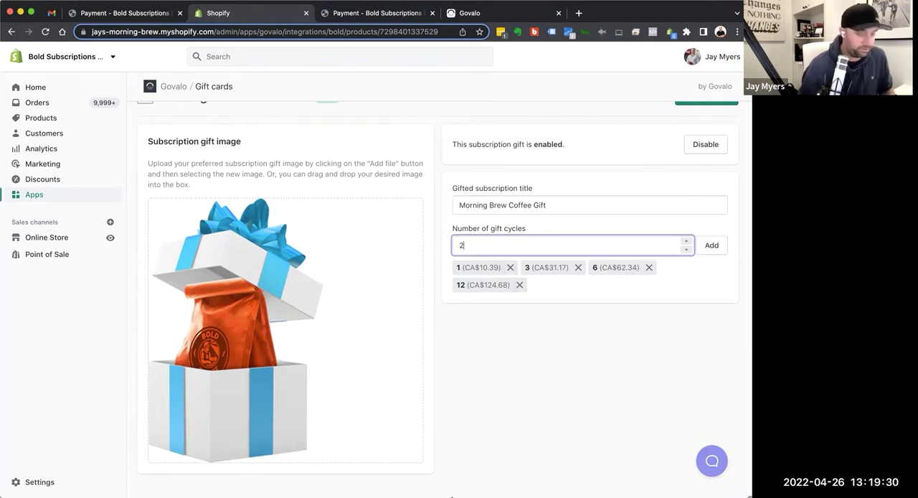
pyautogui.write('4')
pyautogui.click(712, 246)
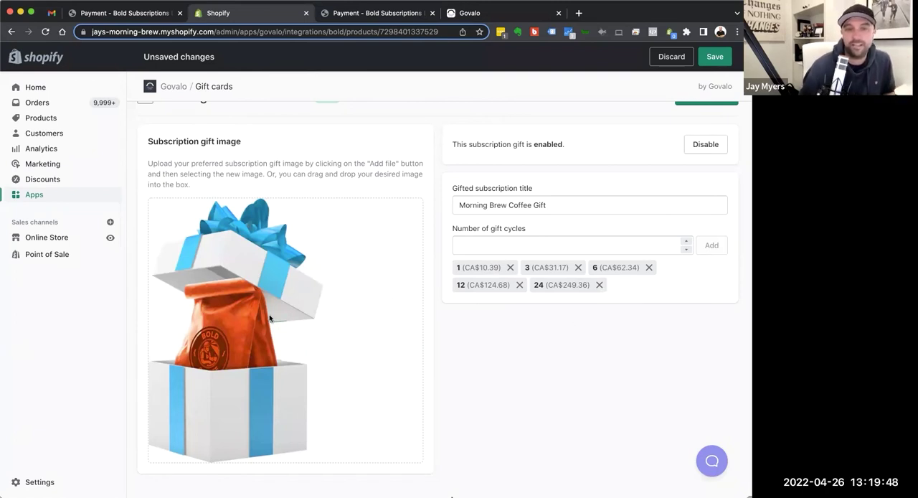
pyautogui.scroll(-2, 386, 310)
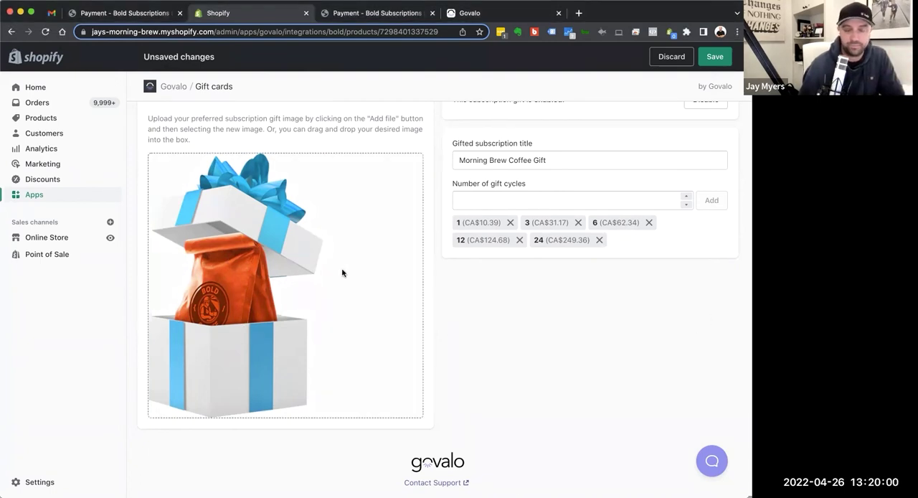
pyautogui.scroll(-1, 514, 384)
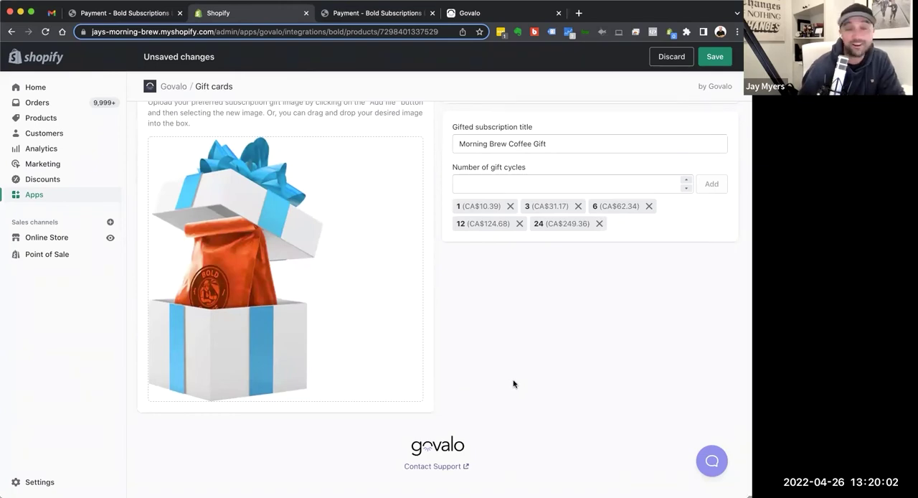
pyautogui.scroll(5, 510, 377)
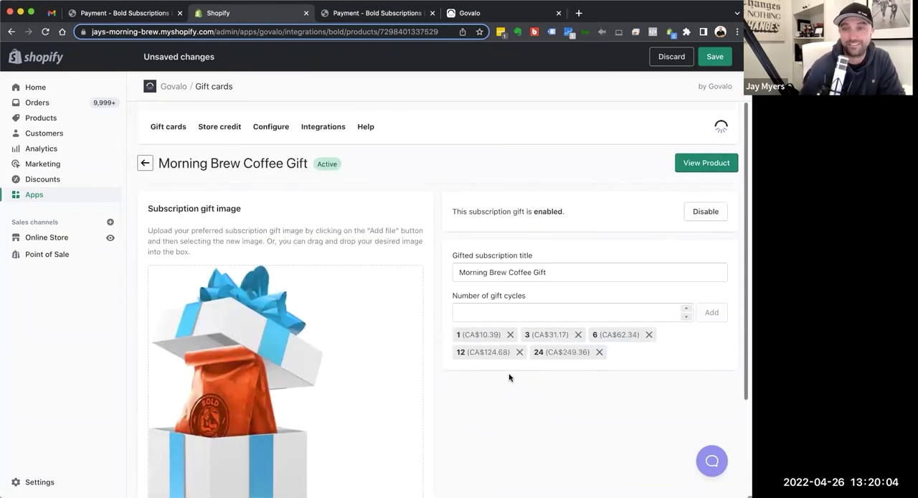
pyautogui.scroll(-3, 509, 377)
pyautogui.scroll(3, 509, 378)
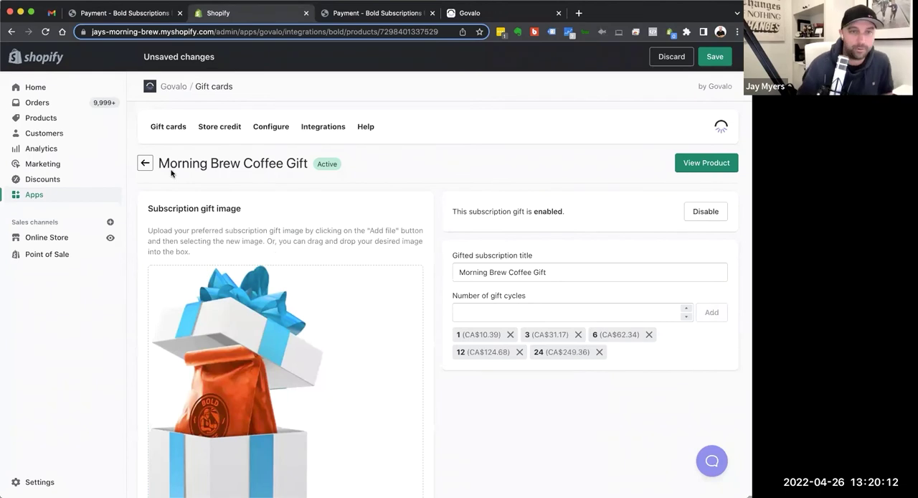
# Open Govalo's gift card language settings and edit the subscription activation button wording.
pyautogui.click(146, 164)
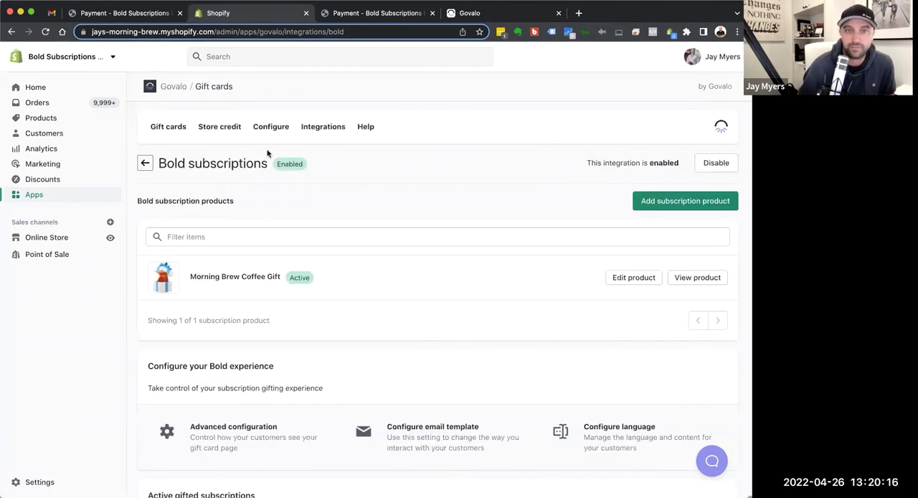
pyautogui.click(317, 129)
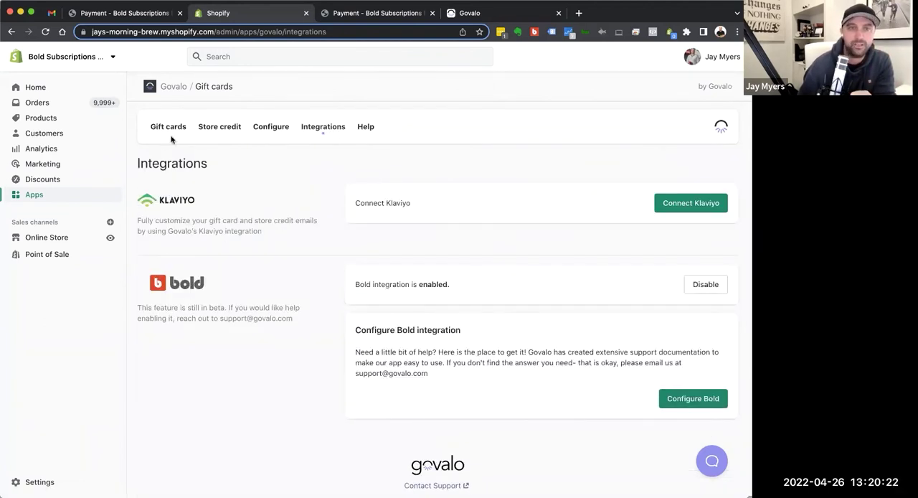
pyautogui.click(173, 86)
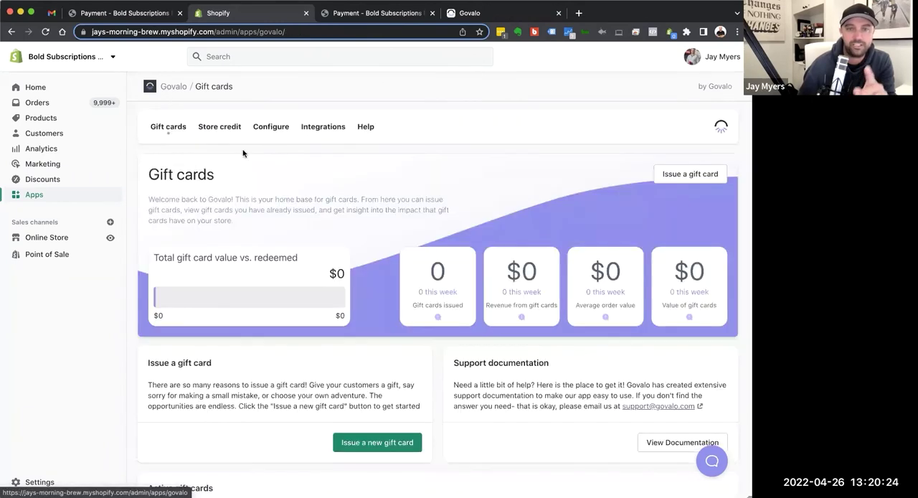
pyautogui.scroll(-2, 429, 419)
pyautogui.scroll(-5, 428, 415)
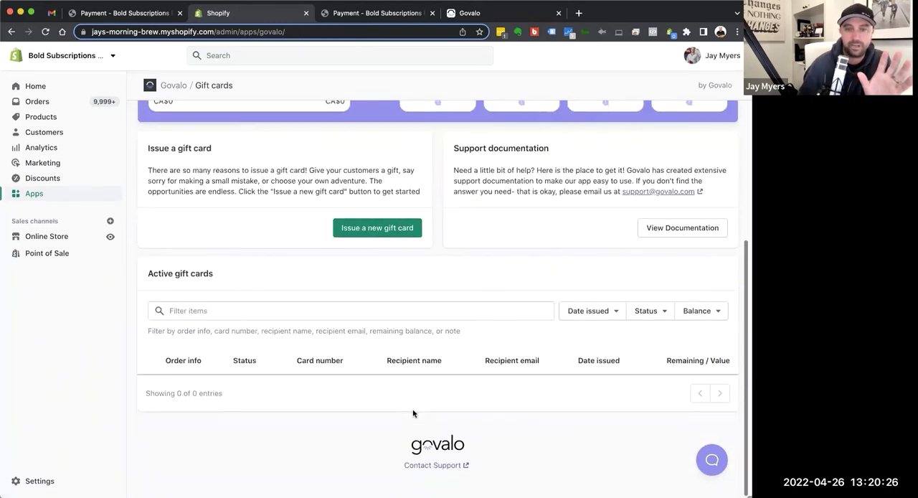
pyautogui.scroll(8, 359, 287)
pyautogui.click(271, 126)
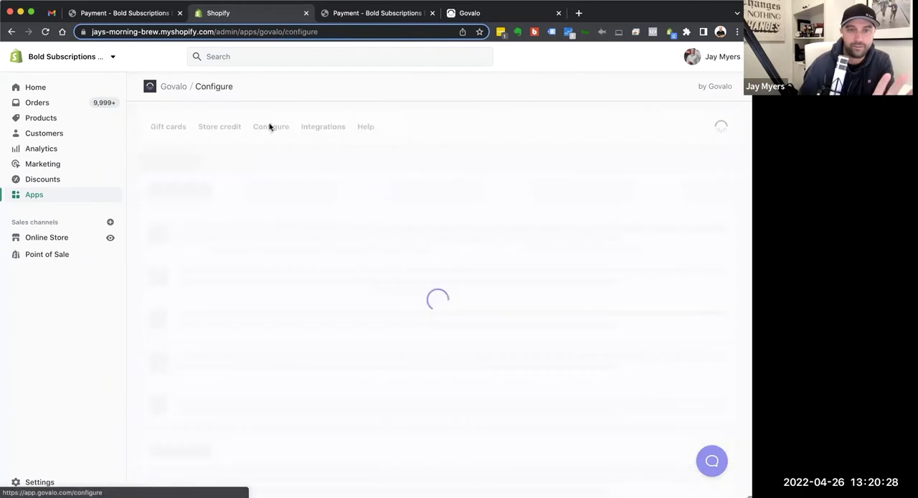
pyautogui.scroll(-1, 492, 325)
pyautogui.scroll(-1, 492, 325)
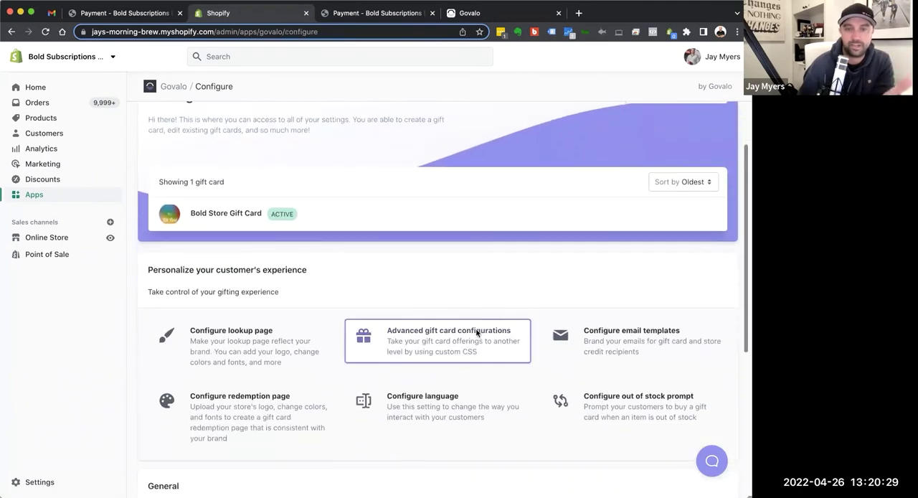
pyautogui.click(436, 413)
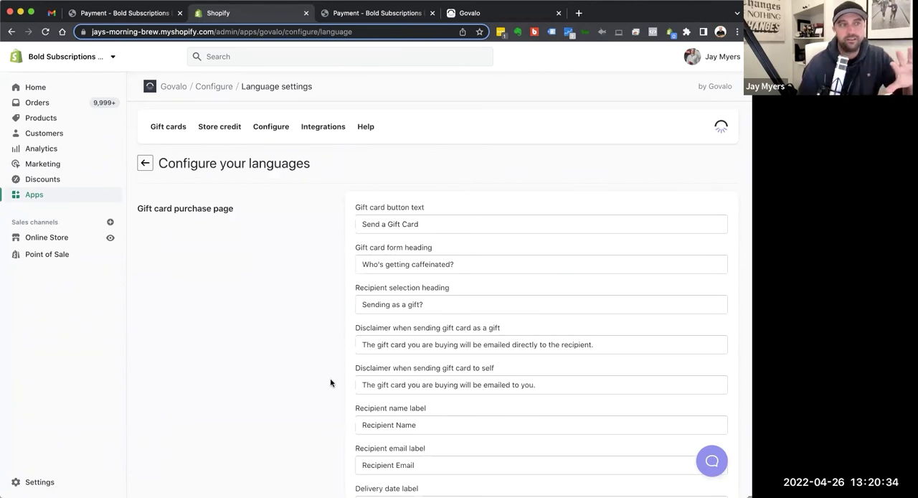
pyautogui.scroll(-2, 333, 382)
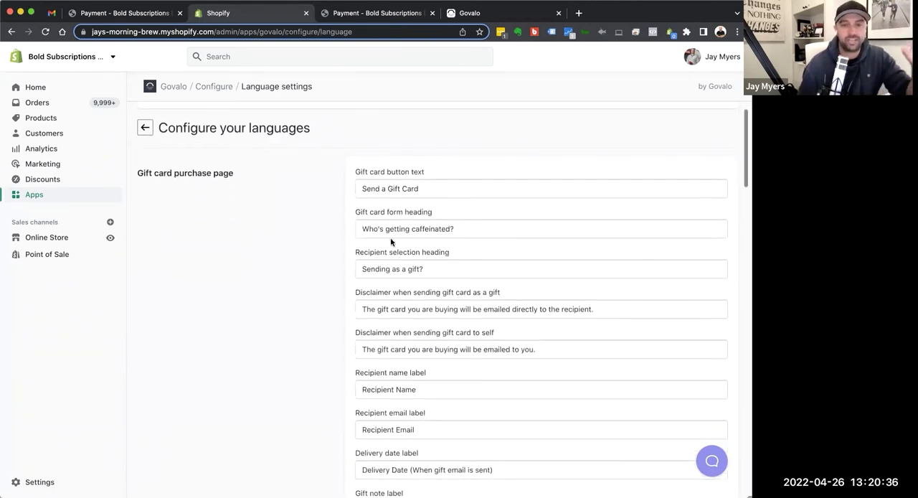
pyautogui.scroll(-4, 391, 242)
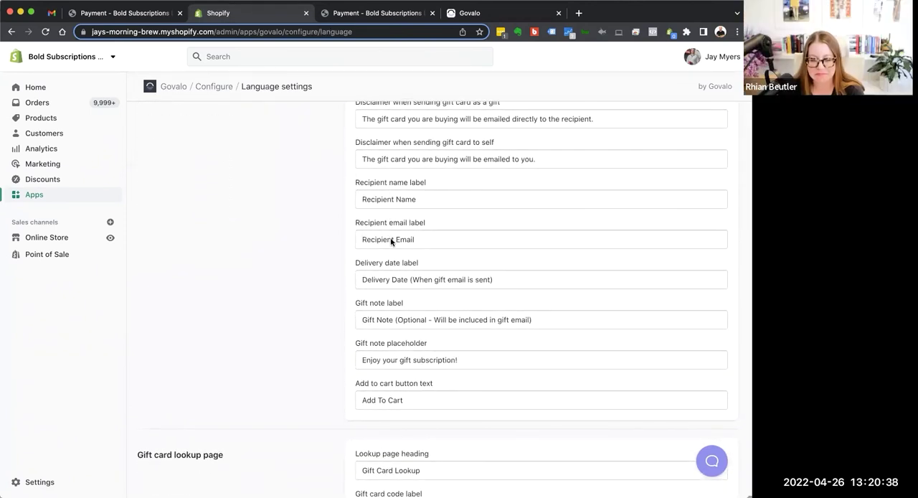
pyautogui.scroll(-4, 396, 268)
pyautogui.scroll(-2, 396, 267)
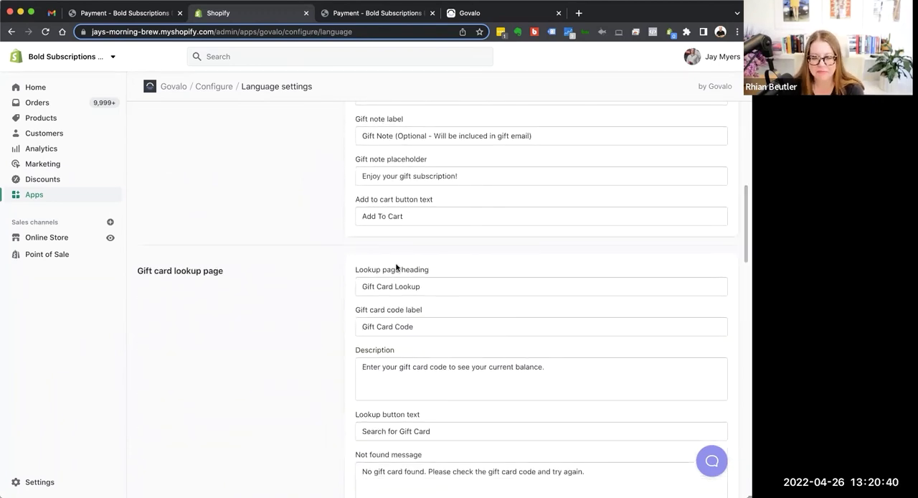
pyautogui.scroll(-3, 396, 267)
pyautogui.scroll(-1, 396, 268)
pyautogui.scroll(-5, 397, 266)
pyautogui.scroll(-5, 396, 266)
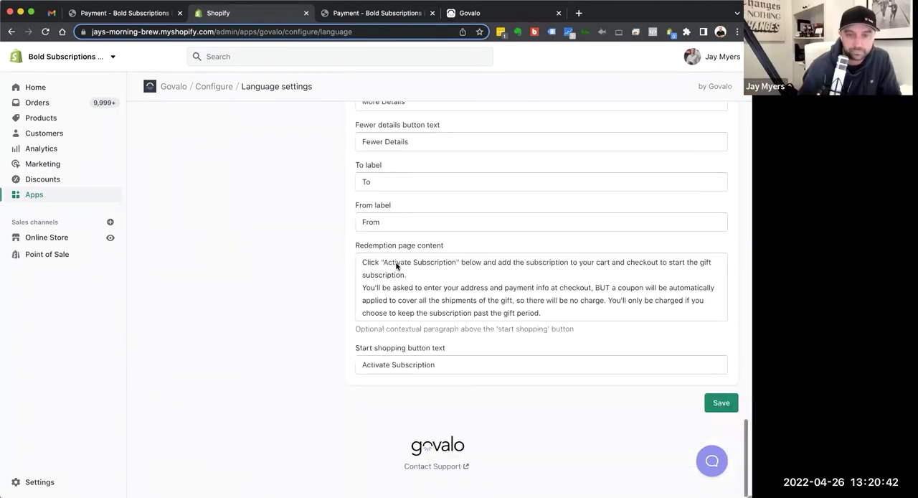
pyautogui.click(426, 369)
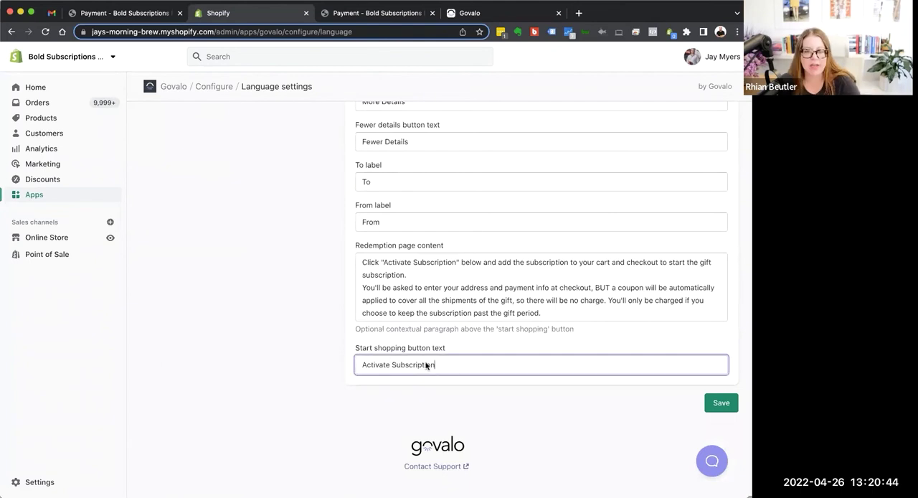
pyautogui.scroll(4, 252, 354)
pyautogui.scroll(2, 252, 353)
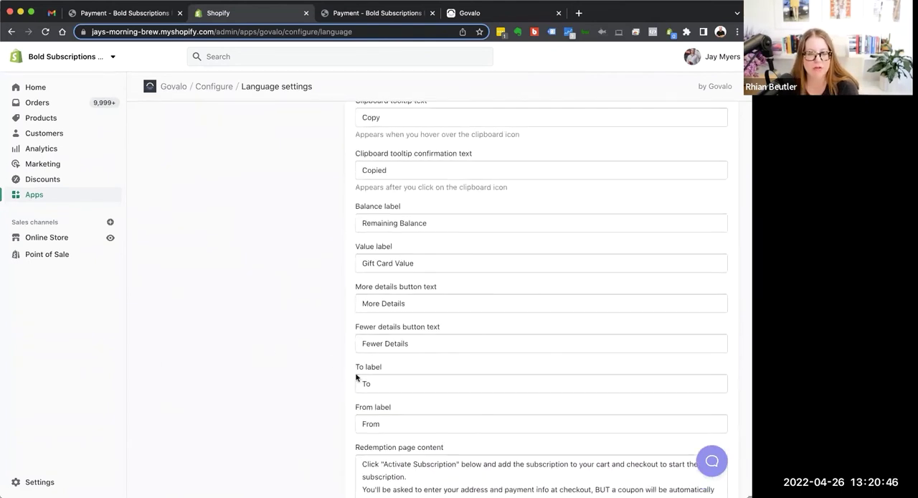
pyautogui.scroll(2, 354, 377)
pyautogui.scroll(3, 354, 377)
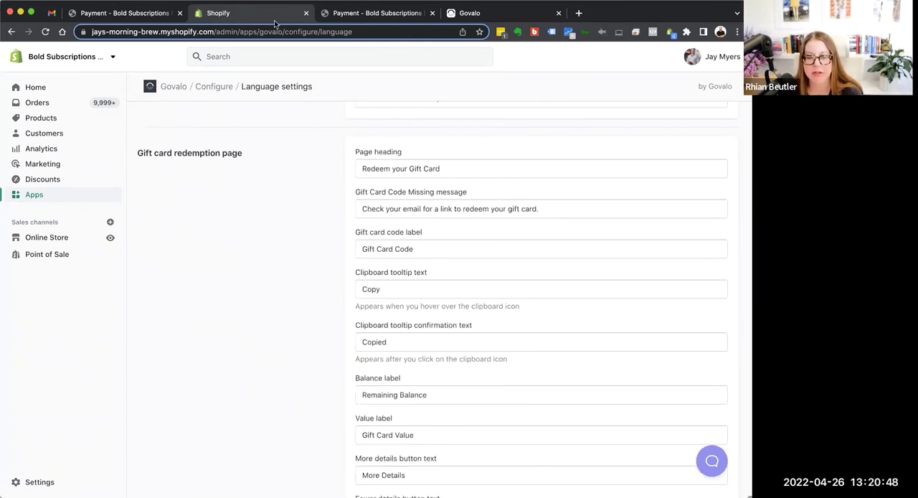
pyautogui.scroll(4, 309, 286)
pyautogui.scroll(4, 308, 286)
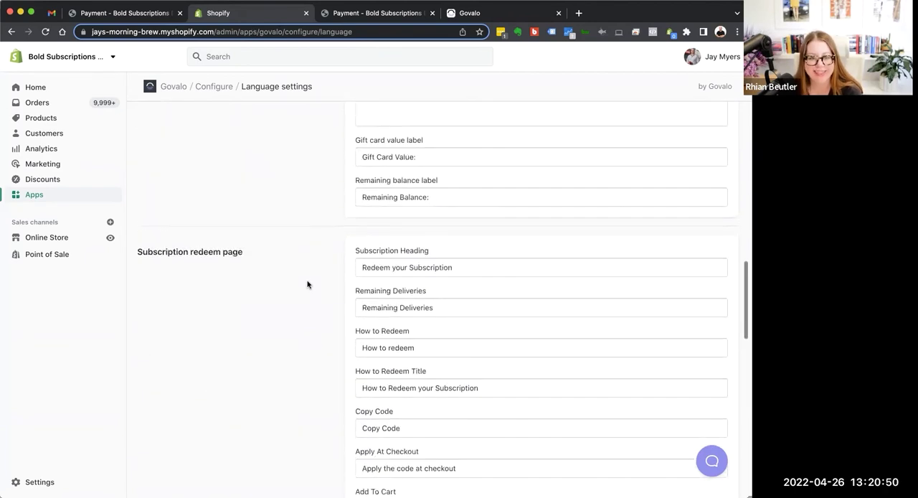
pyautogui.scroll(4, 309, 285)
pyautogui.scroll(3, 308, 285)
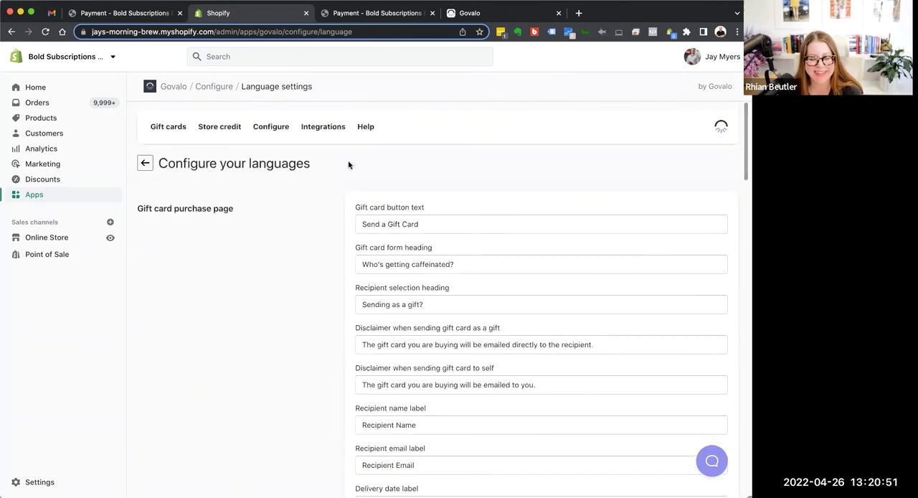
# Reload the gift cards dashboard, then open the Bold integration's nine active gifted subscriptions.
pyautogui.click(168, 126)
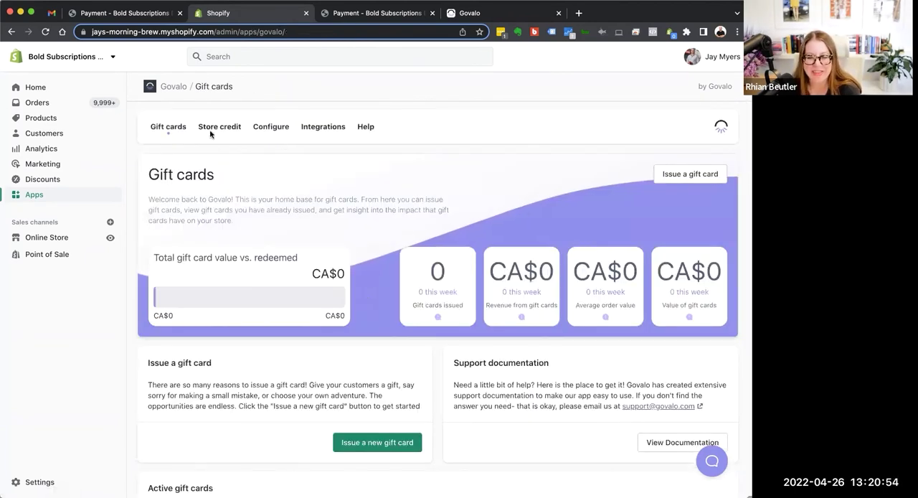
pyautogui.scroll(-2, 319, 268)
pyautogui.scroll(-3, 319, 268)
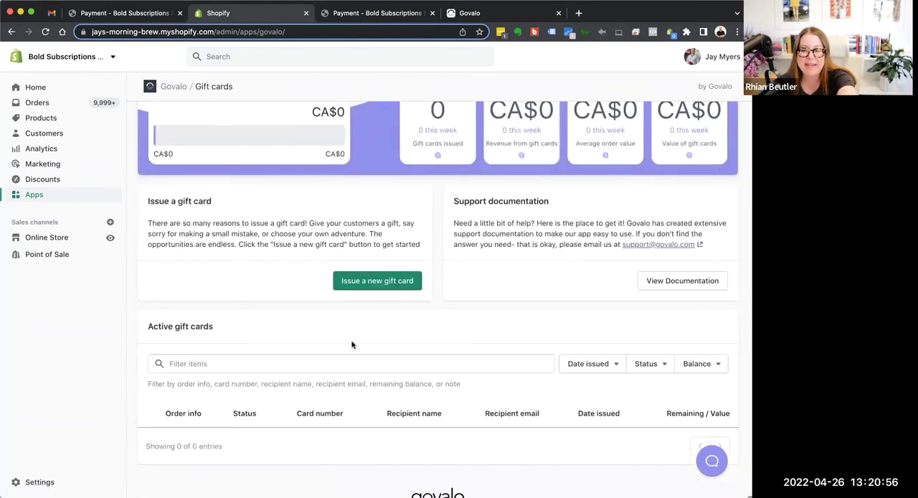
pyautogui.scroll(5, 351, 343)
pyautogui.click(45, 31)
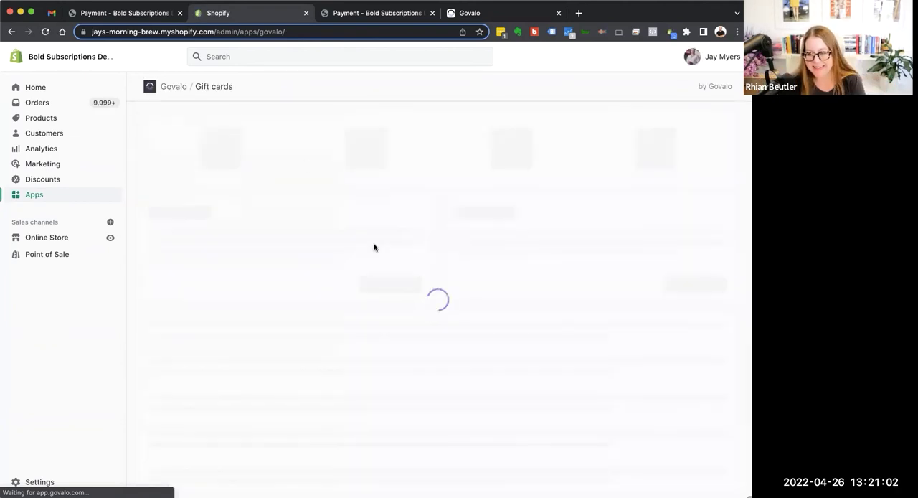
pyautogui.scroll(-2, 325, 228)
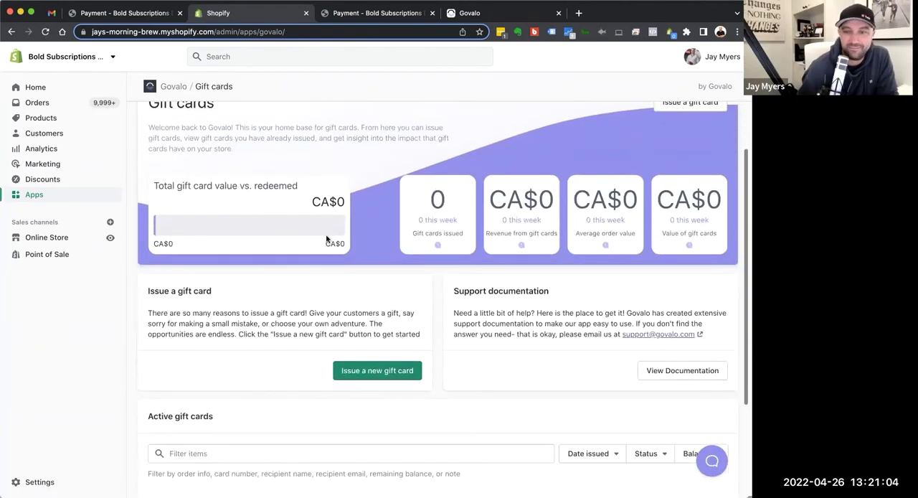
pyautogui.scroll(-5, 325, 227)
pyautogui.scroll(-3, 330, 236)
pyautogui.scroll(8, 330, 237)
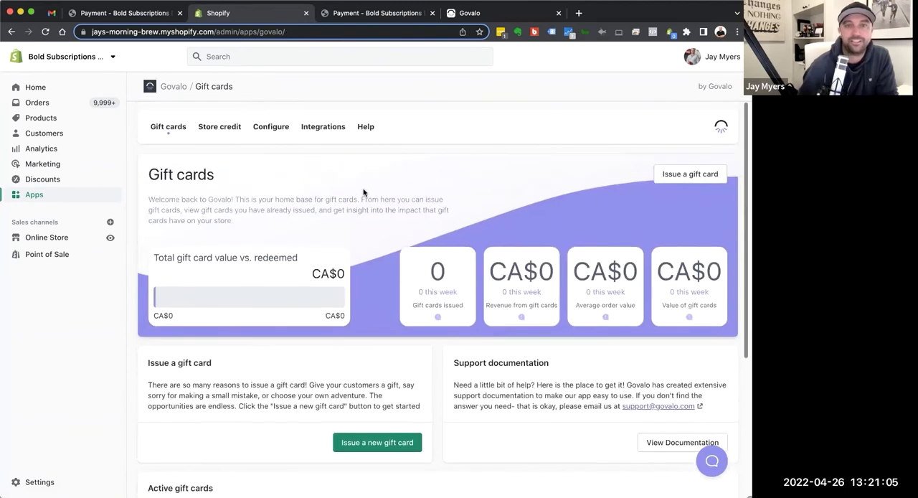
pyautogui.click(323, 126)
pyautogui.click(693, 398)
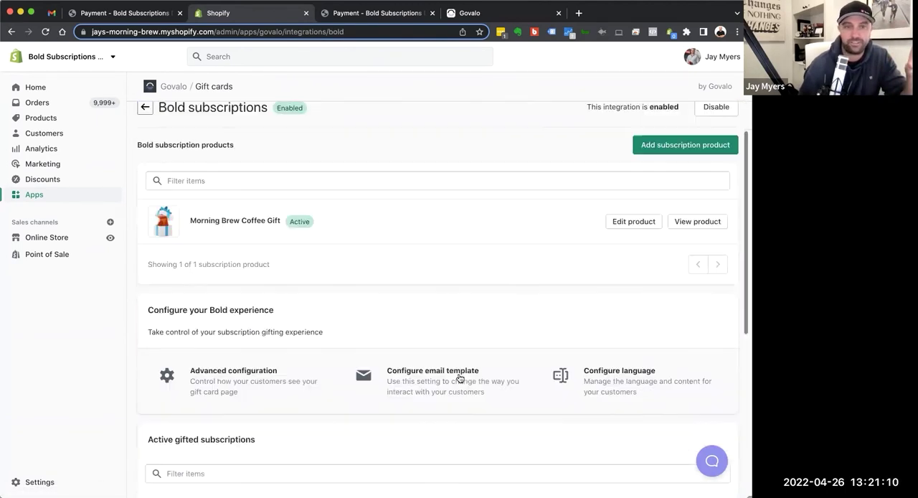
pyautogui.scroll(-3, 459, 358)
pyautogui.scroll(-3, 459, 365)
pyautogui.scroll(-2, 459, 374)
pyautogui.scroll(-1, 460, 376)
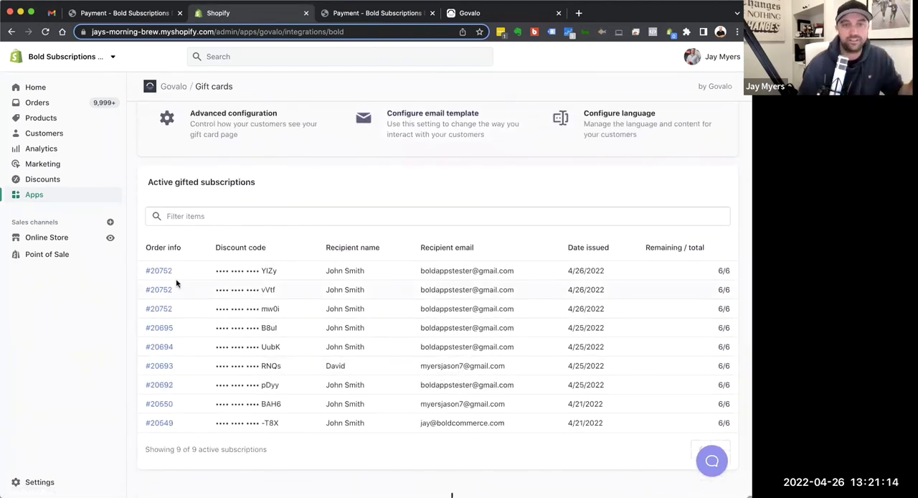
pyautogui.scroll(-2, 330, 281)
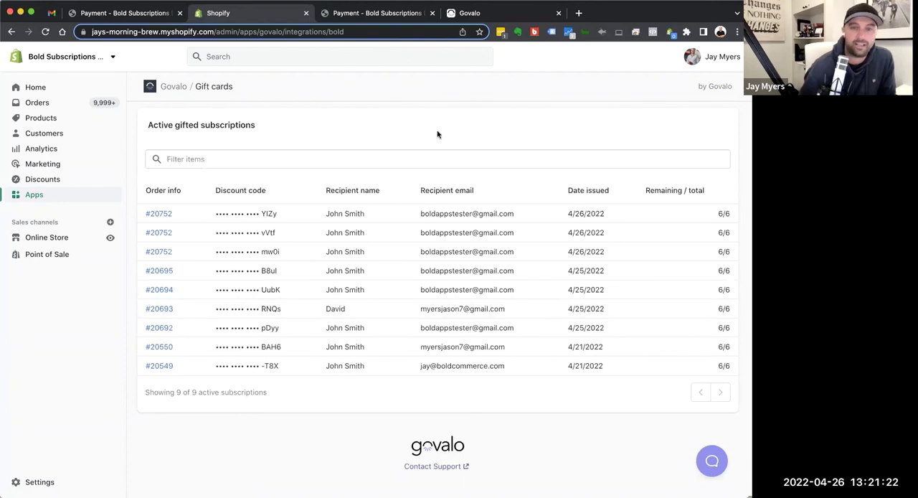
pyautogui.scroll(8, 694, 255)
pyautogui.scroll(6, 694, 255)
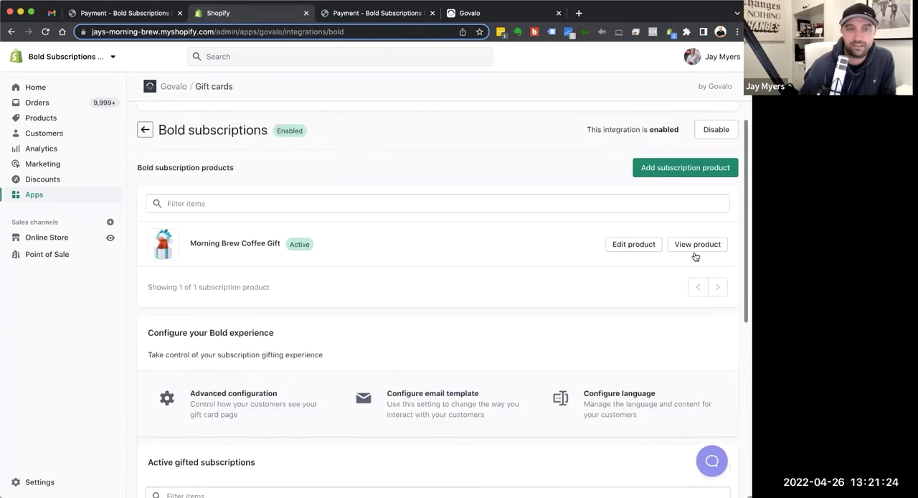